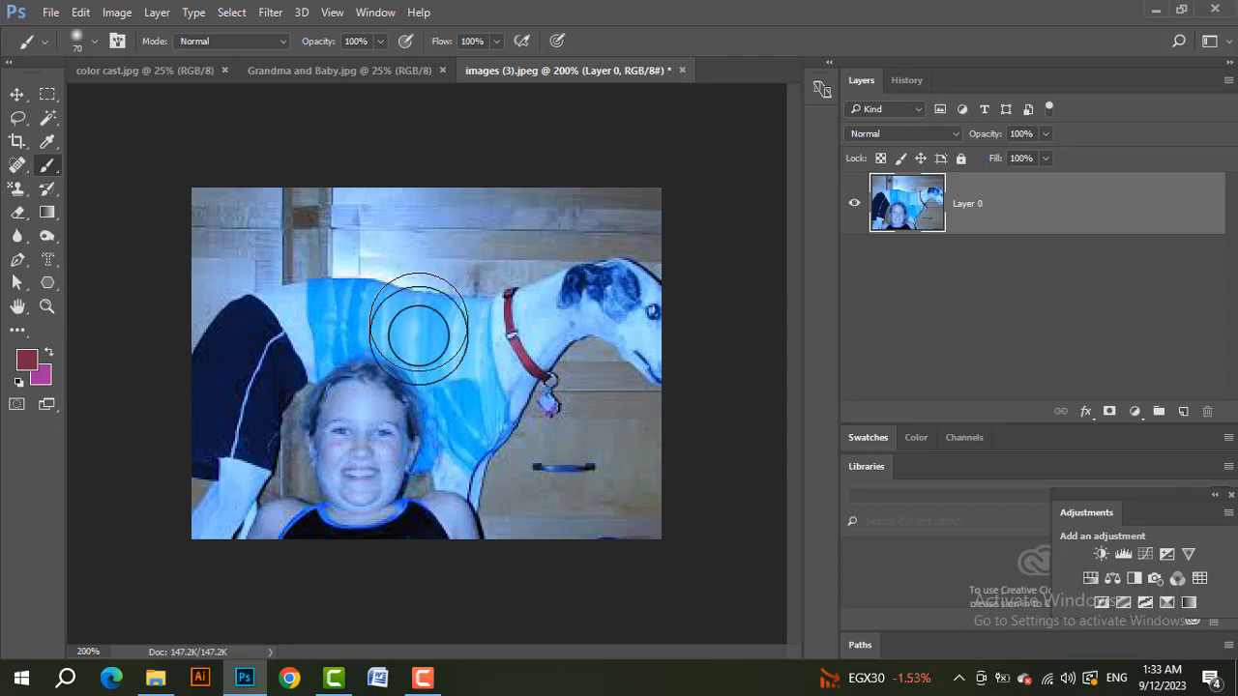
# Switch to Chrome and search Google Images for "color cast"
pyautogui.click(294, 679)
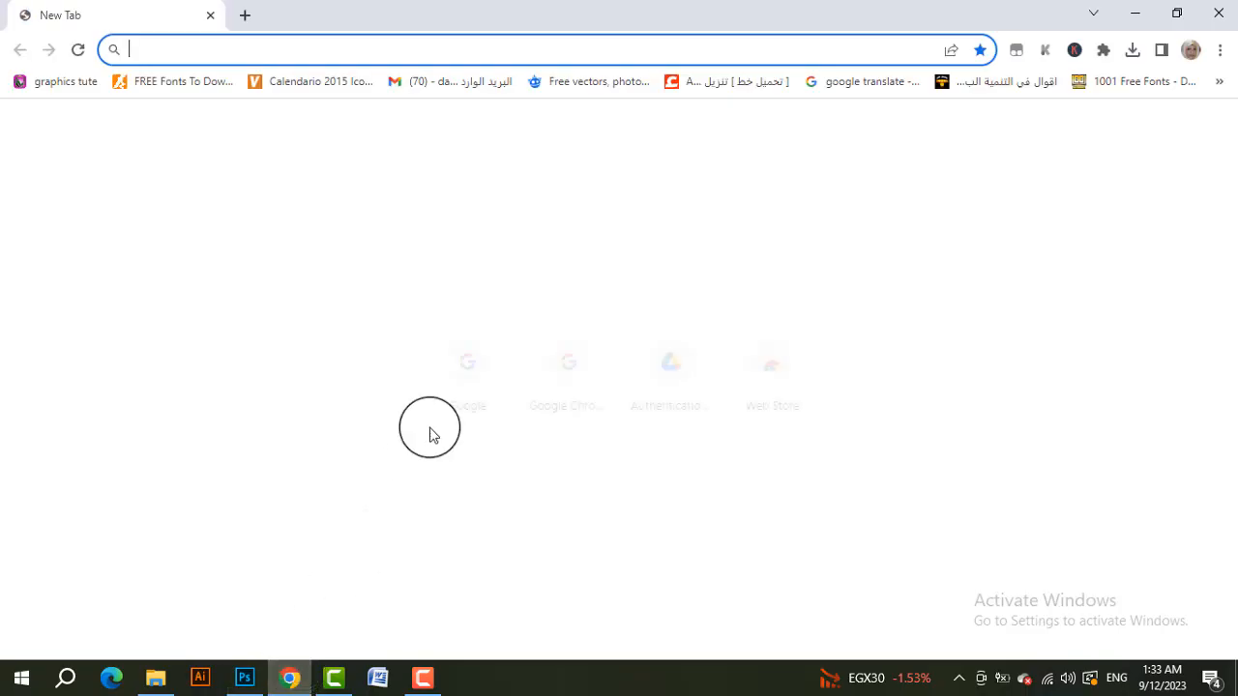
pyautogui.click(471, 375)
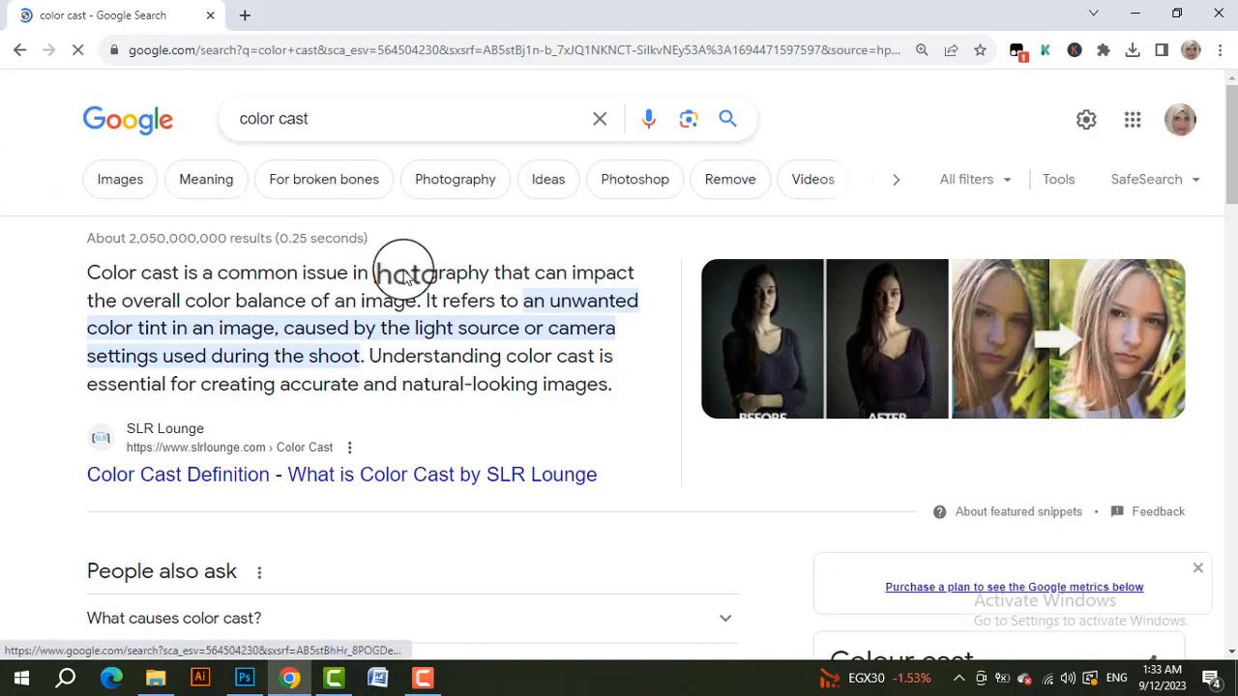
pyautogui.click(405, 276)
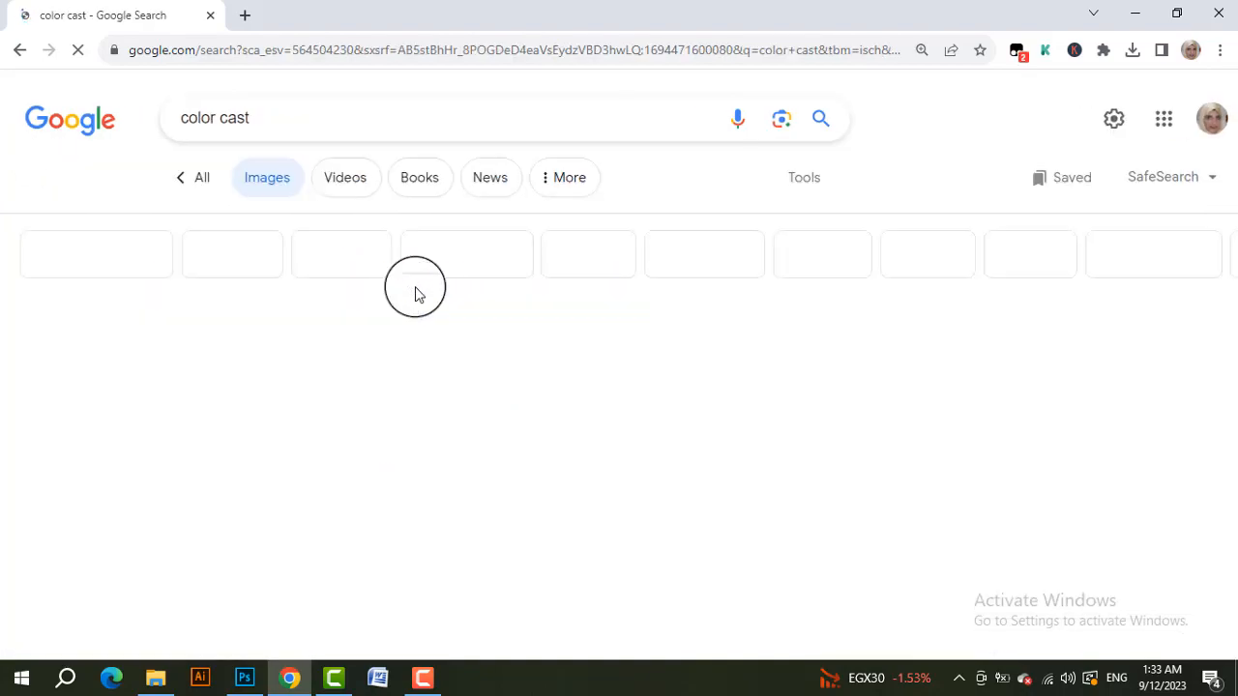
# Browse the image results for examples of photos with color casts, and close the browser to return to Photoshop
pyautogui.scroll(-3, 474, 407)
pyautogui.scroll(-7, 544, 428)
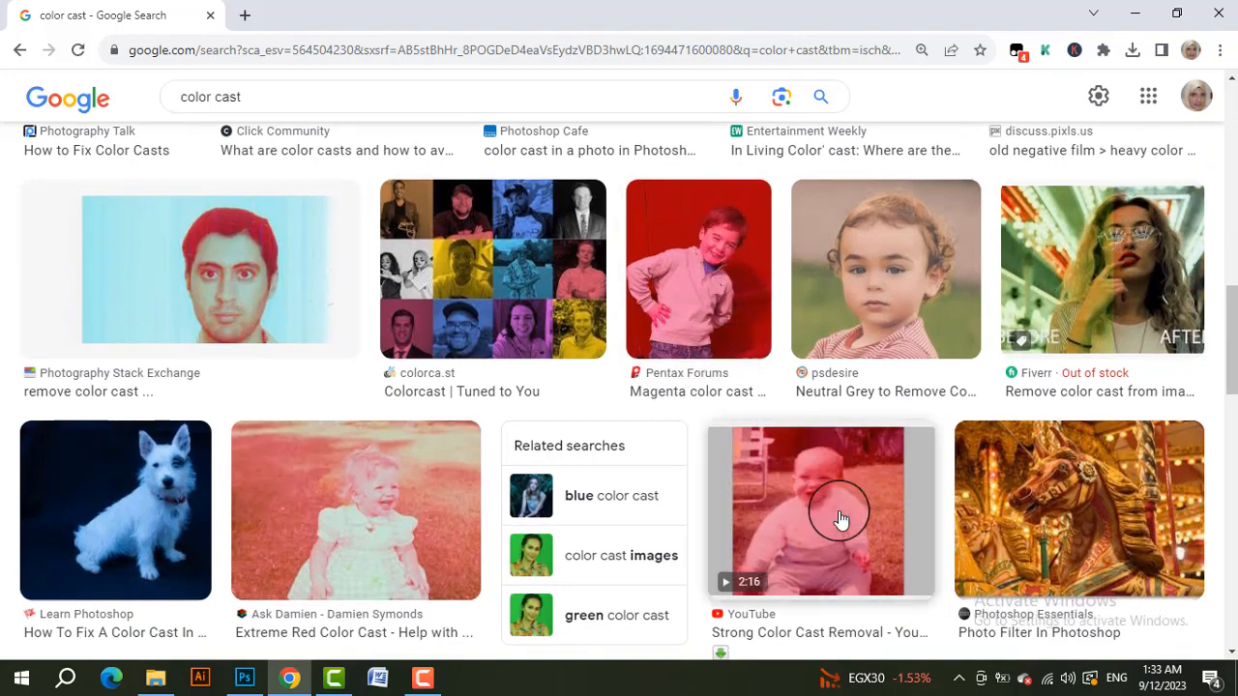
pyautogui.scroll(-3, 626, 440)
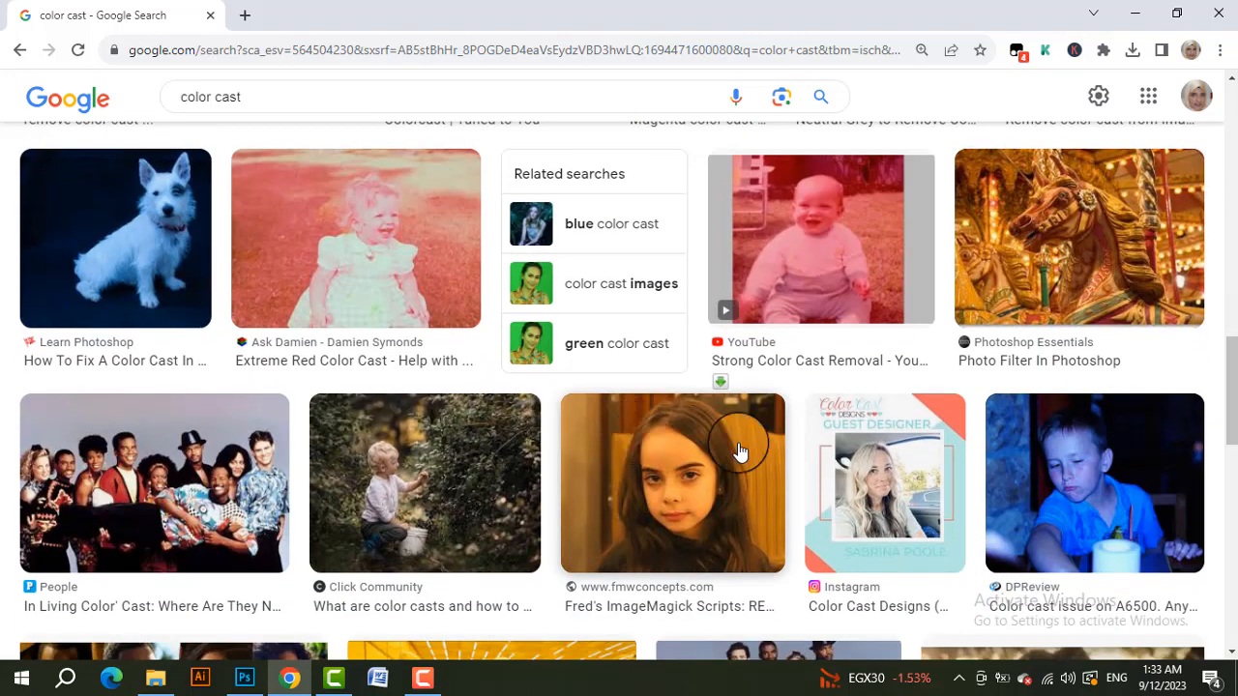
pyautogui.scroll(-1, 822, 416)
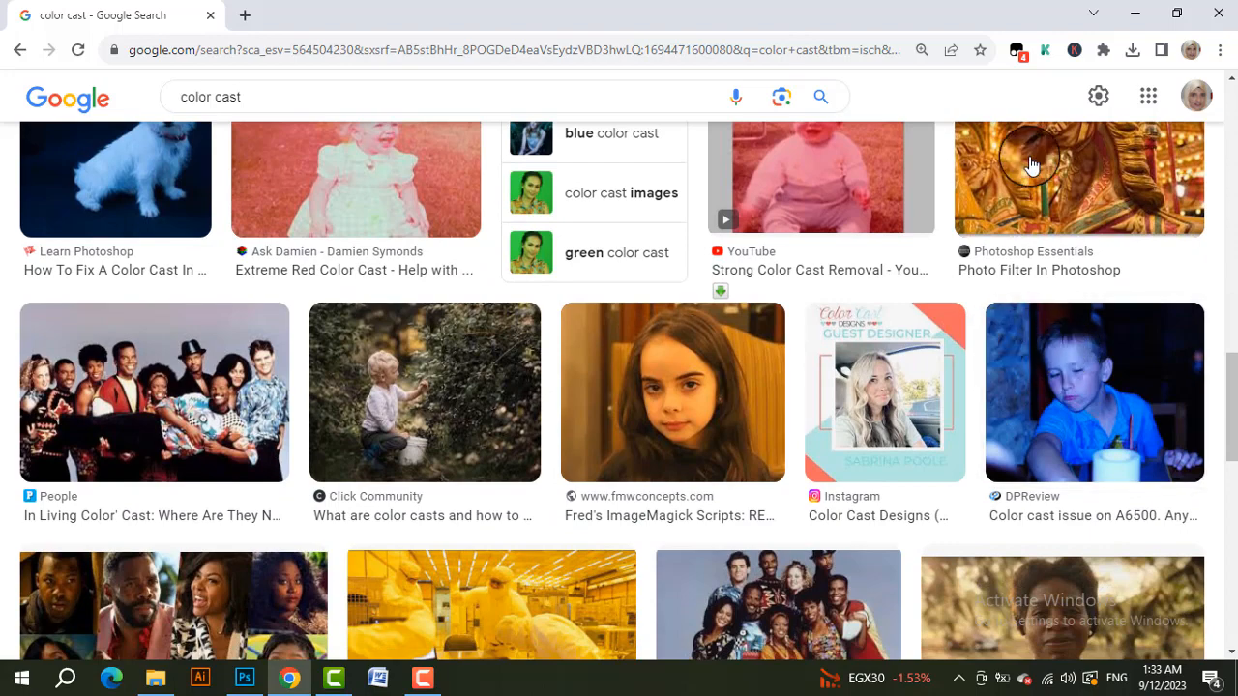
pyautogui.scroll(-8, 898, 426)
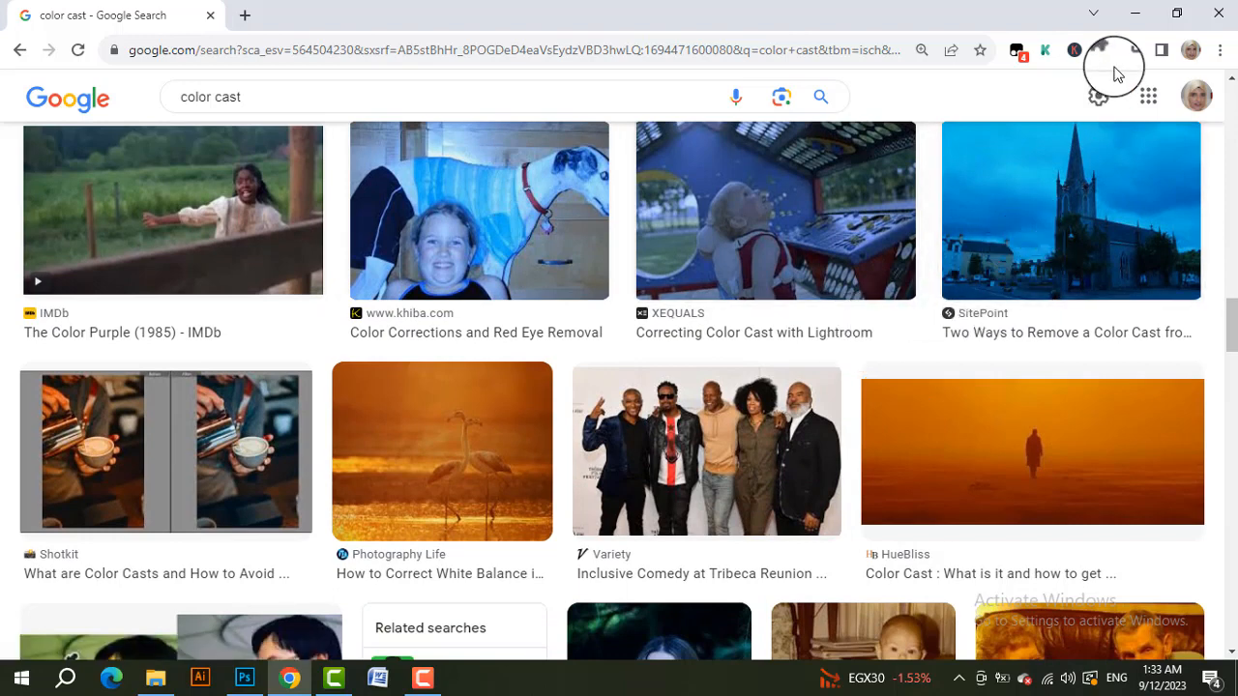
pyautogui.click(1217, 14)
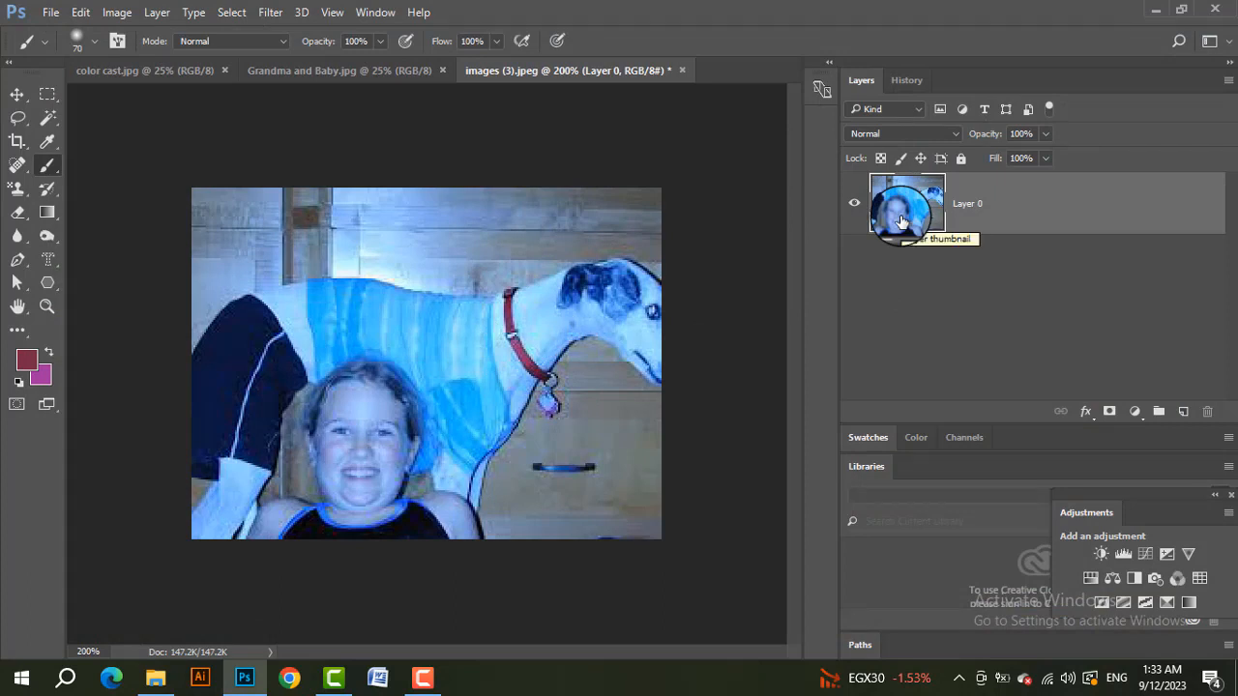
# Duplicate the photo layer and open the Color Balance adjustment on the copy, keeping the dialog clear of the photo
pyautogui.hotkey('ctrl', 'j')
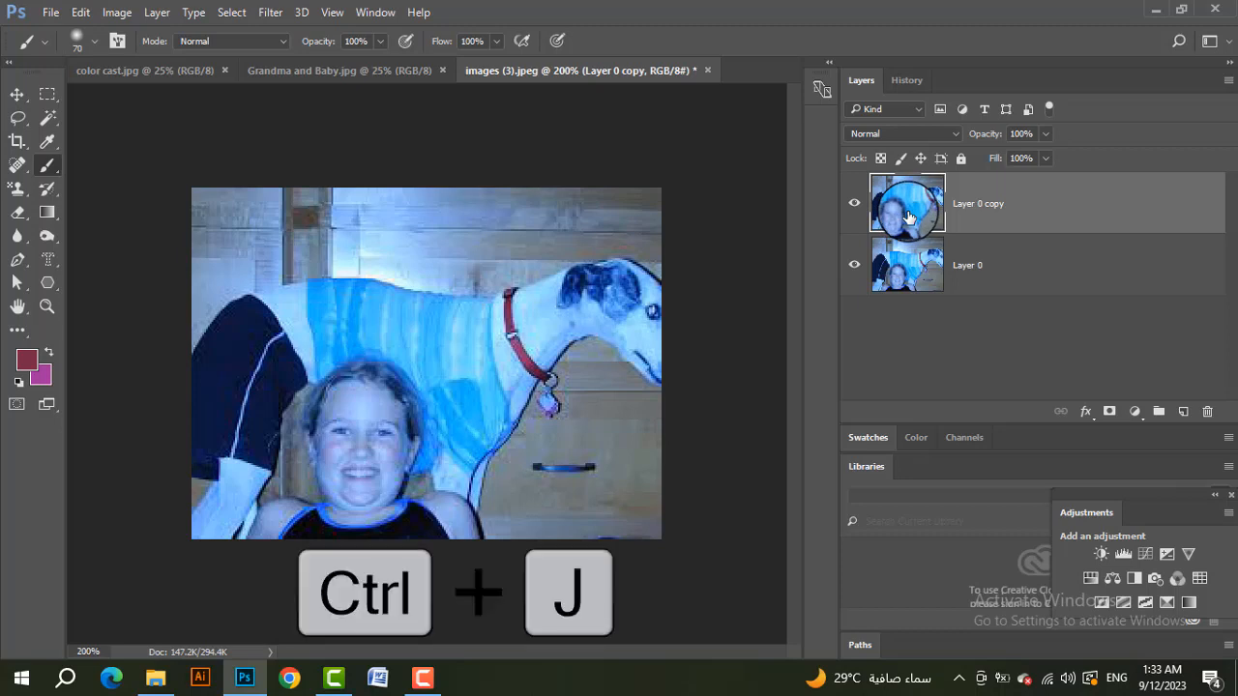
pyautogui.click(117, 12)
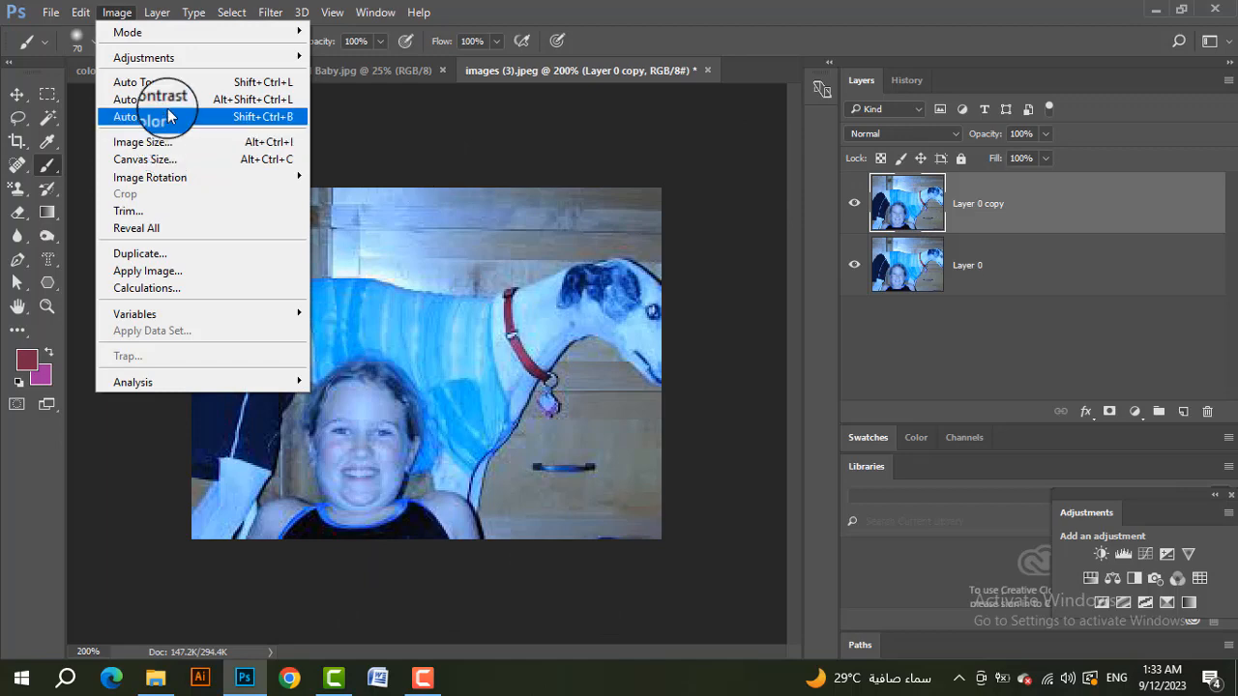
pyautogui.moveTo(220, 66)
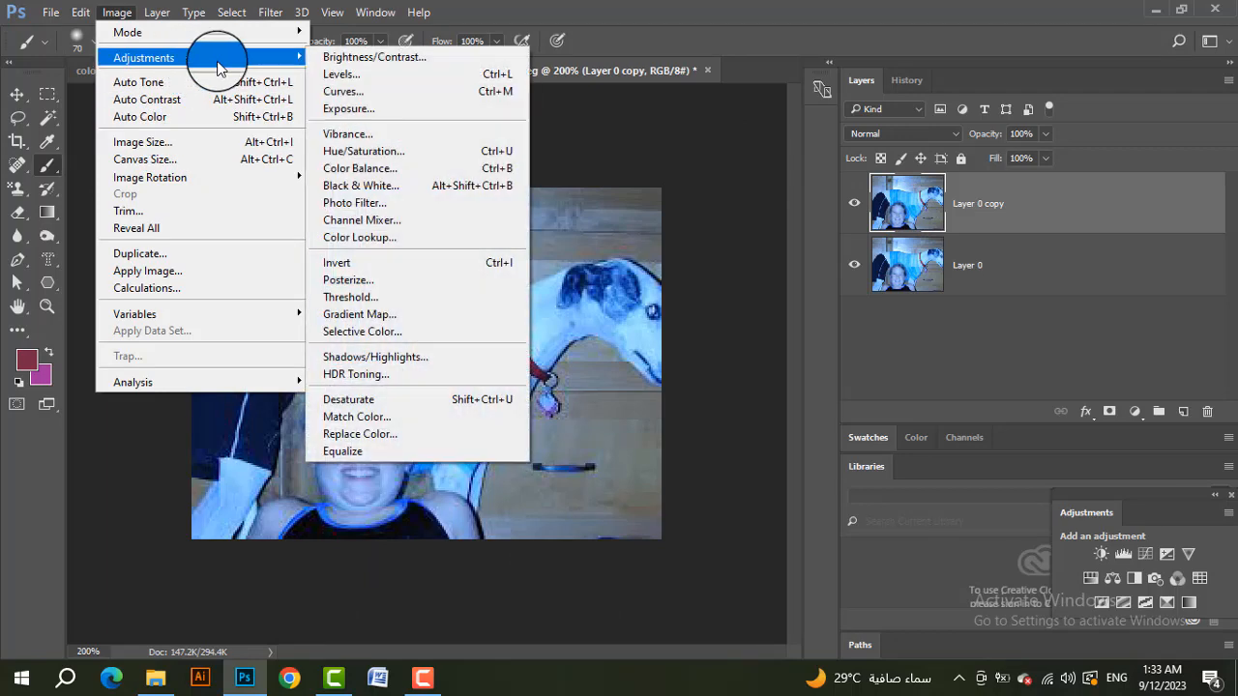
pyautogui.click(377, 170)
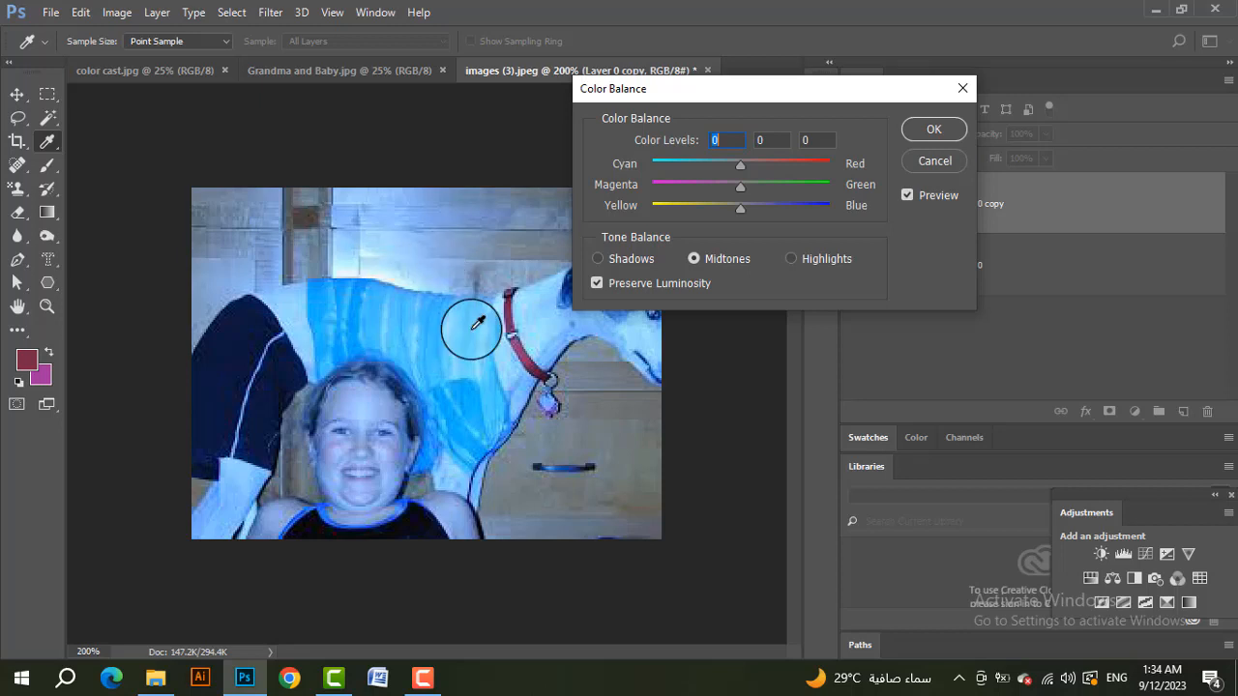
pyautogui.moveTo(750, 93); pyautogui.dragTo(883, 82)
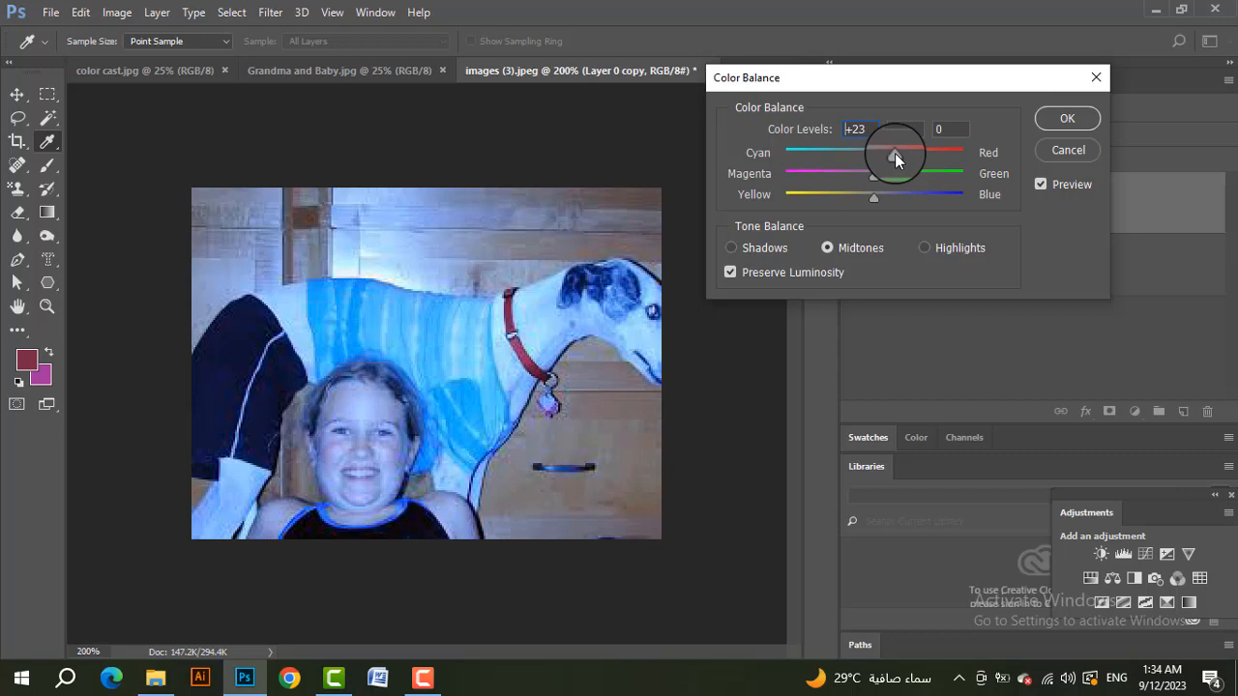
# Set the midtones color balance to +23 on Cyan–Red and -17 on Yellow–Blue, comparing with the preview off and on
pyautogui.click(894, 153)
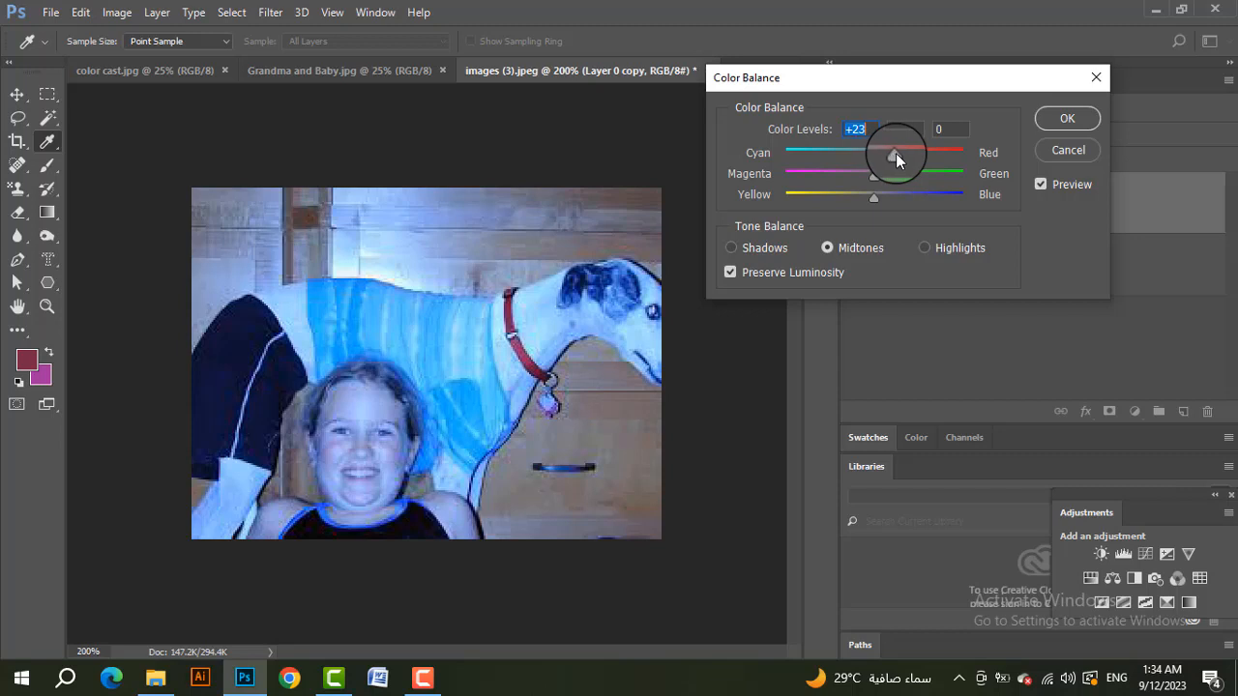
pyautogui.click(1044, 183)
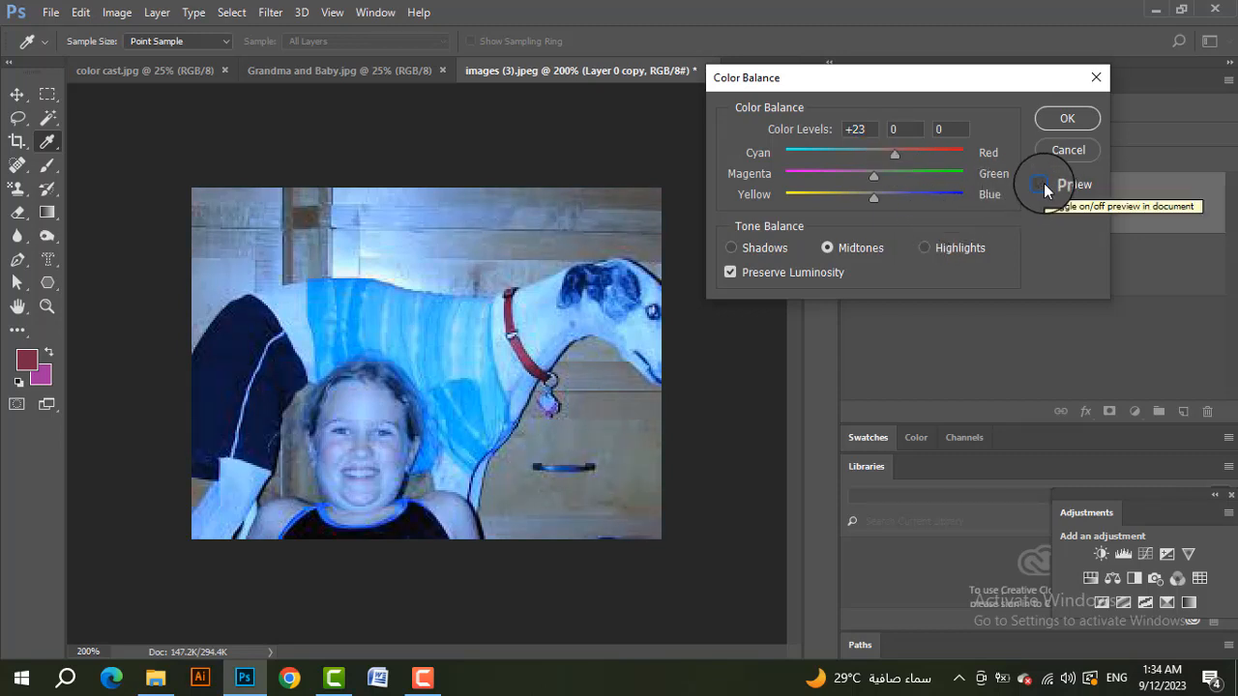
pyautogui.click(1041, 183)
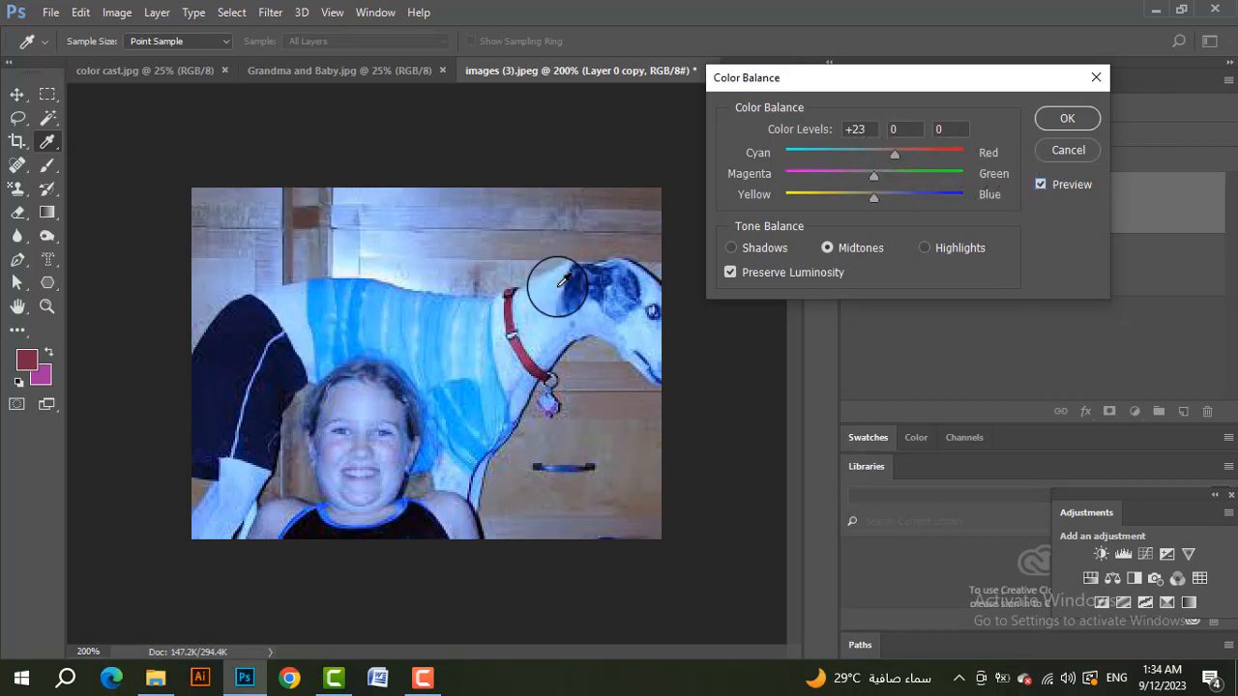
pyautogui.moveTo(875, 198); pyautogui.dragTo(859, 198)
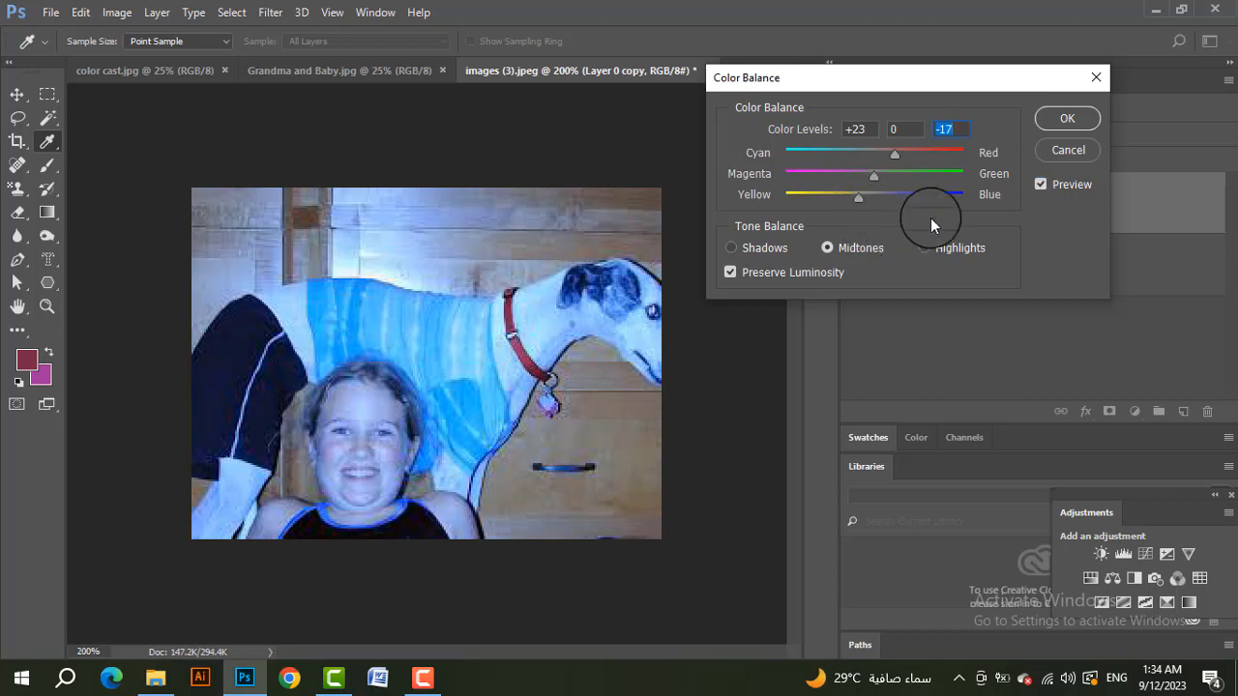
pyautogui.click(1040, 184)
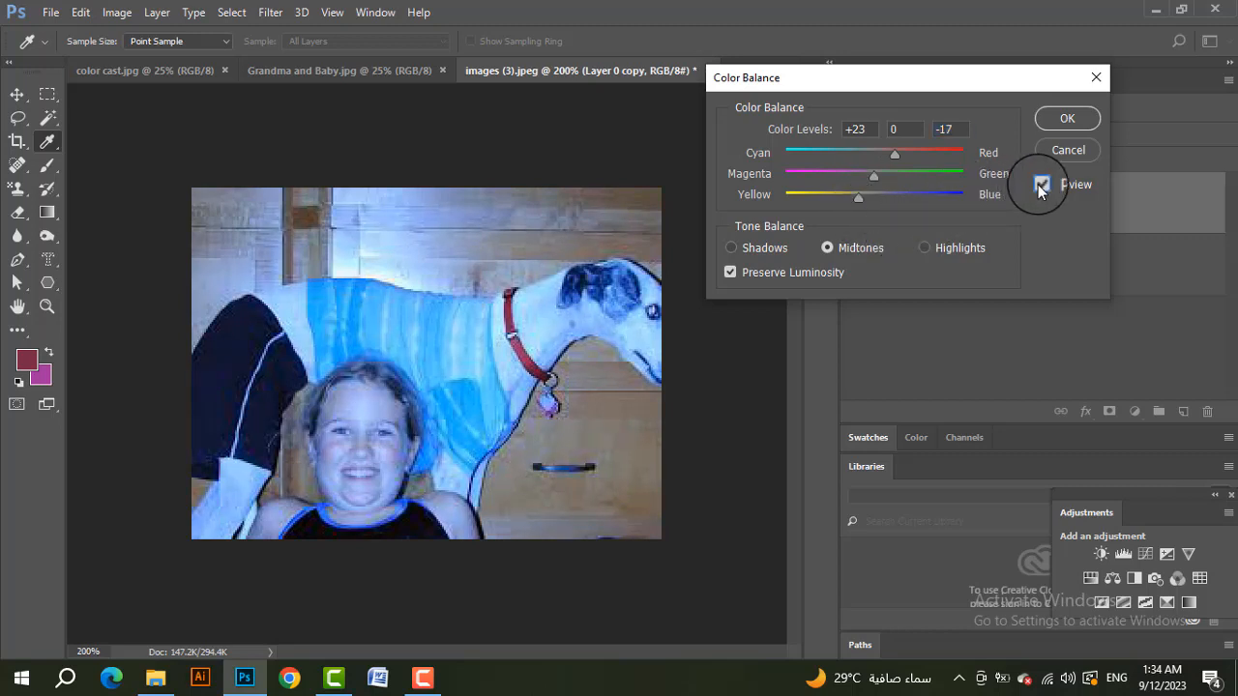
# Set the shadows color balance to +38 on Cyan–Red and -28 on Yellow–Blue, comparing with the preview off and on
pyautogui.click(812, 251)
pyautogui.click(731, 248)
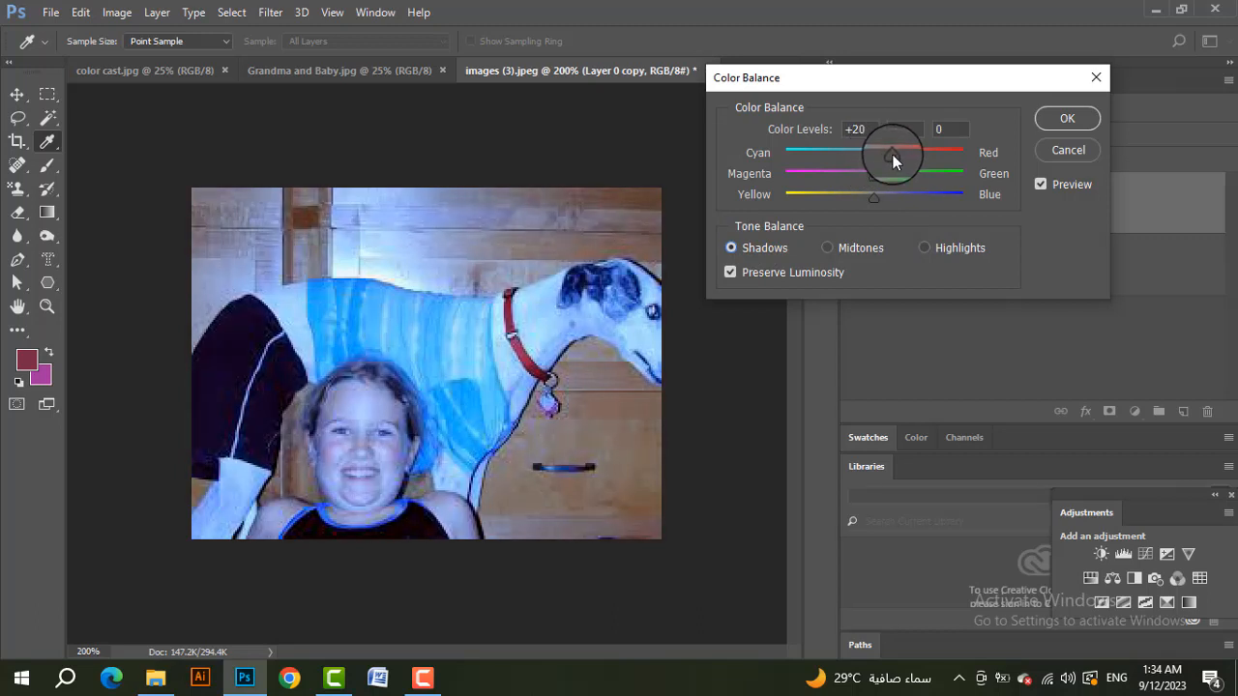
pyautogui.moveTo(898, 156); pyautogui.dragTo(849, 196)
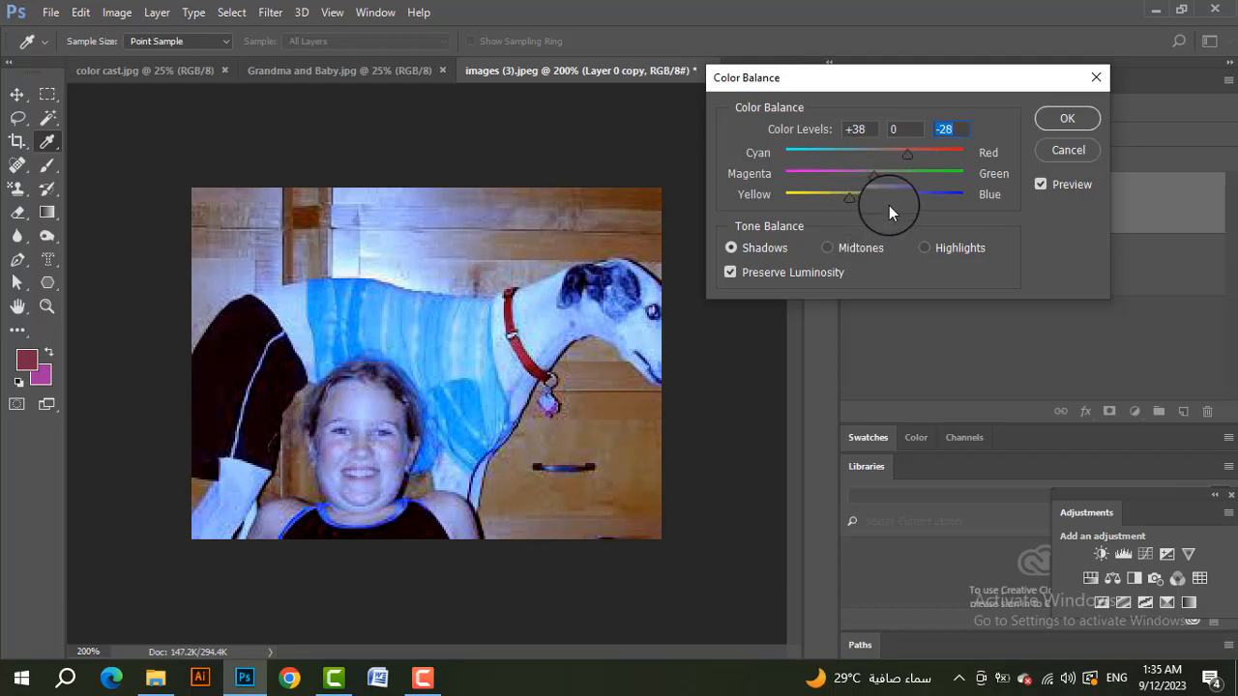
pyautogui.click(1039, 186)
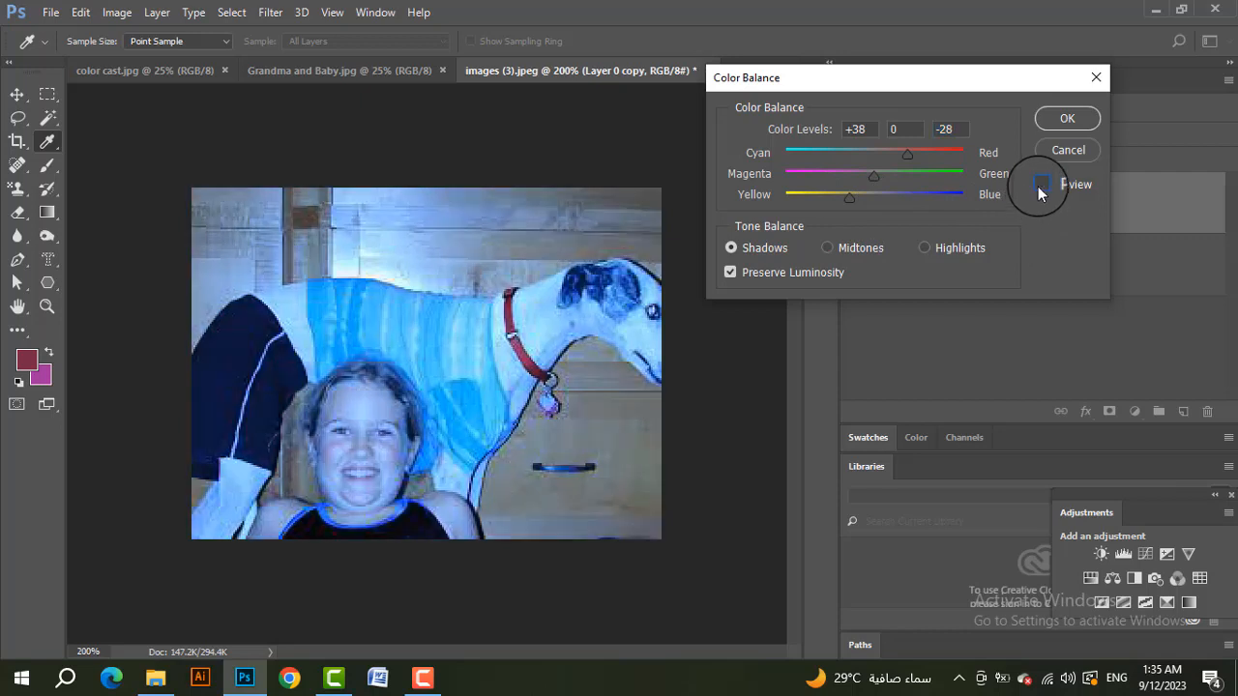
pyautogui.click(1038, 185)
pyautogui.click(1040, 185)
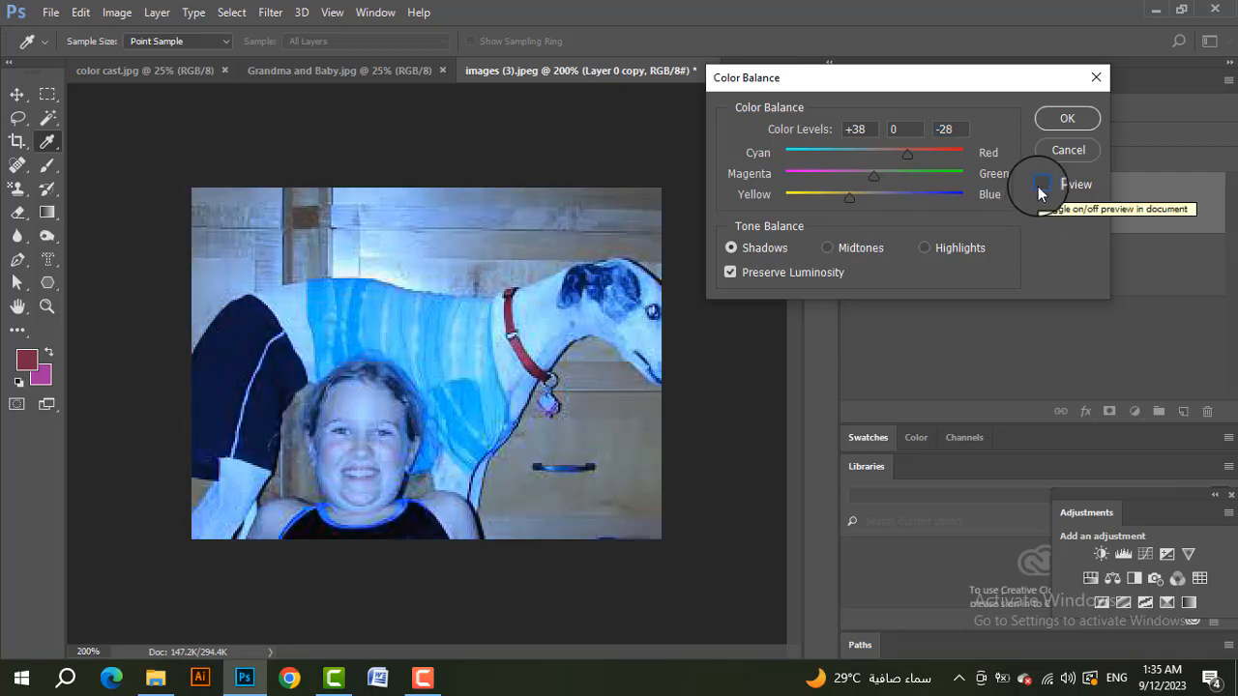
pyautogui.click(1040, 187)
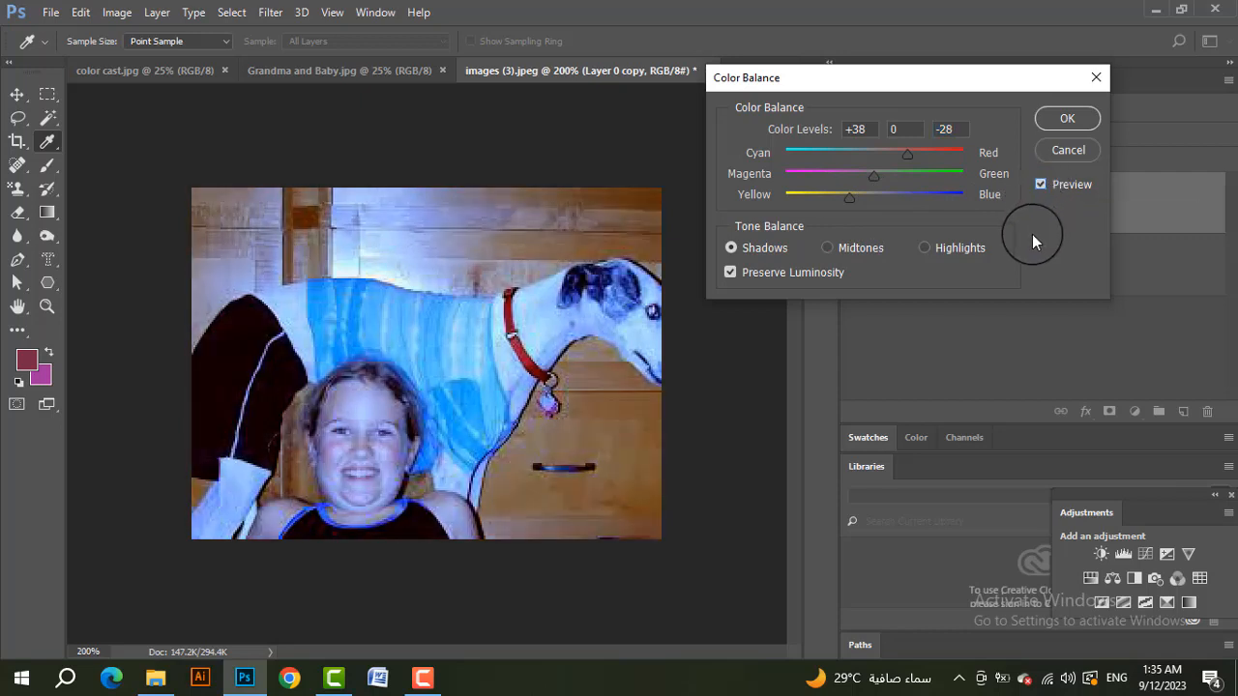
# Set the highlights color balance to +13 on Cyan–Red and -20 on Yellow–Blue, comparing with the preview off and on
pyautogui.click(924, 249)
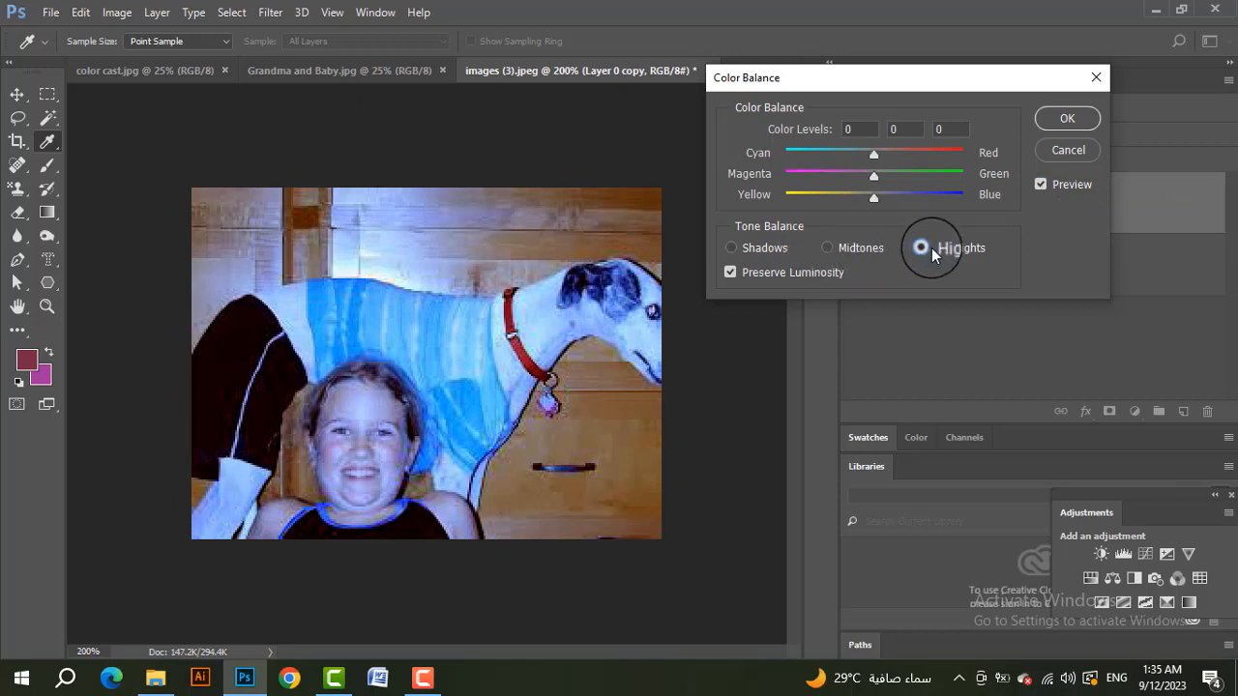
pyautogui.moveTo(870, 151); pyautogui.dragTo(886, 151)
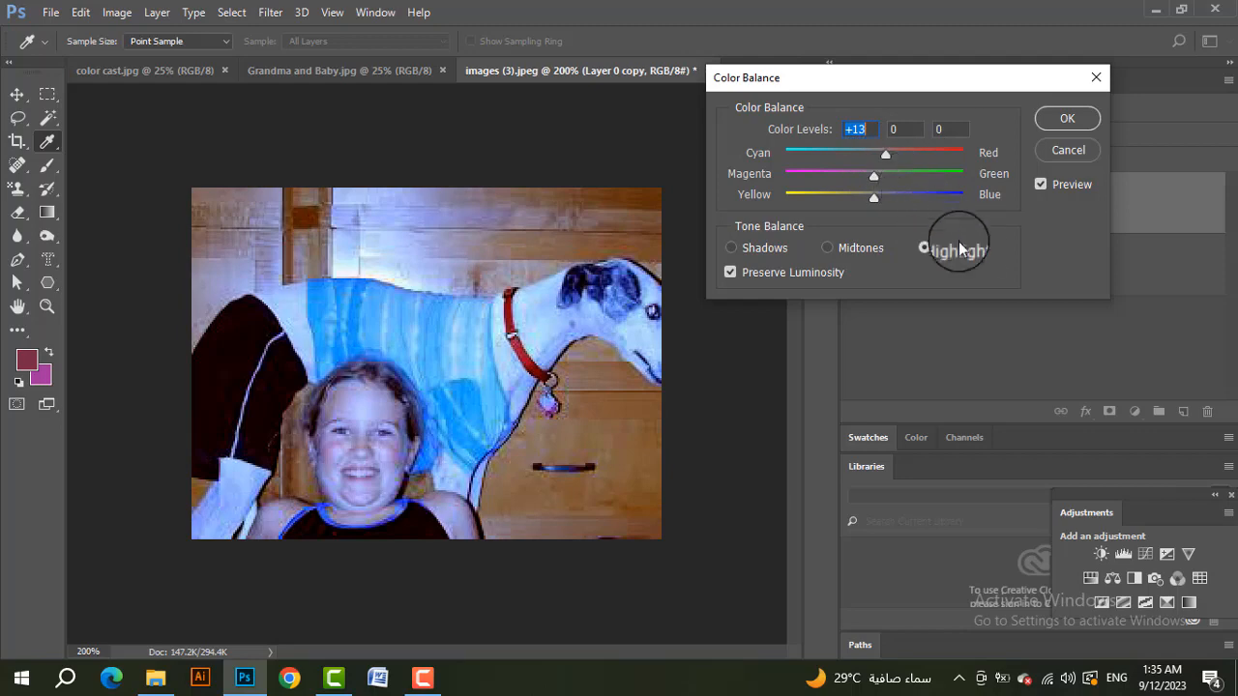
pyautogui.click(1042, 183)
pyautogui.click(1042, 182)
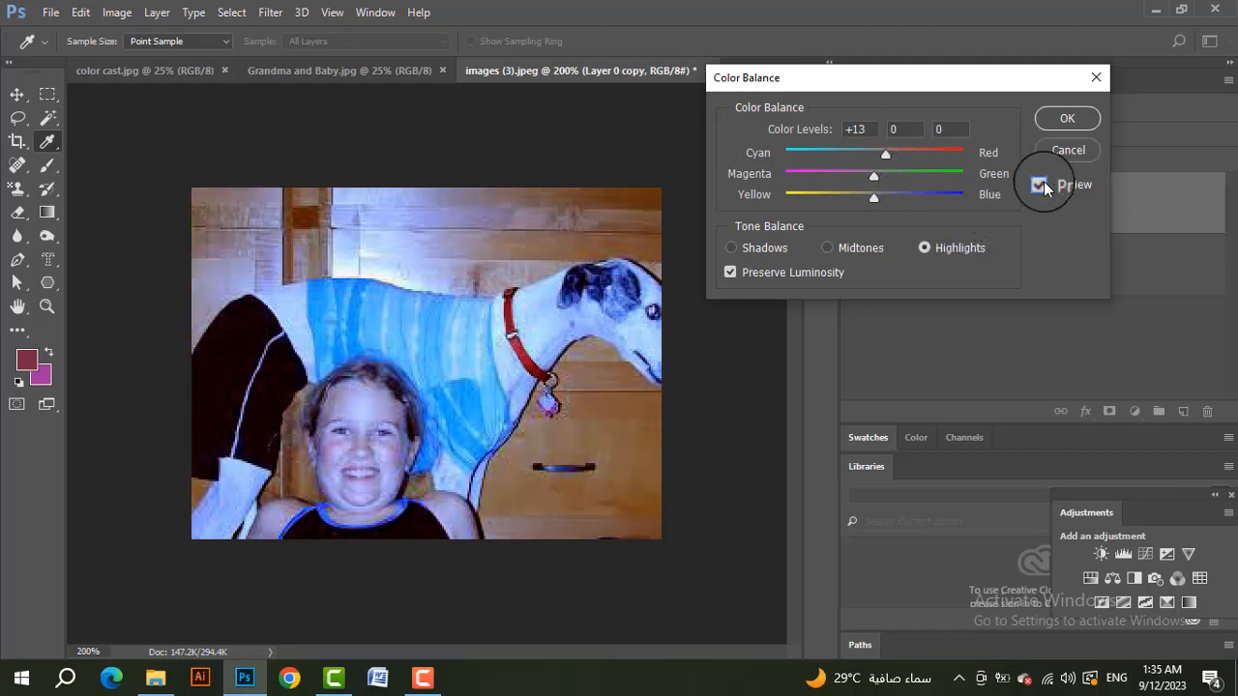
pyautogui.moveTo(877, 199); pyautogui.dragTo(852, 199)
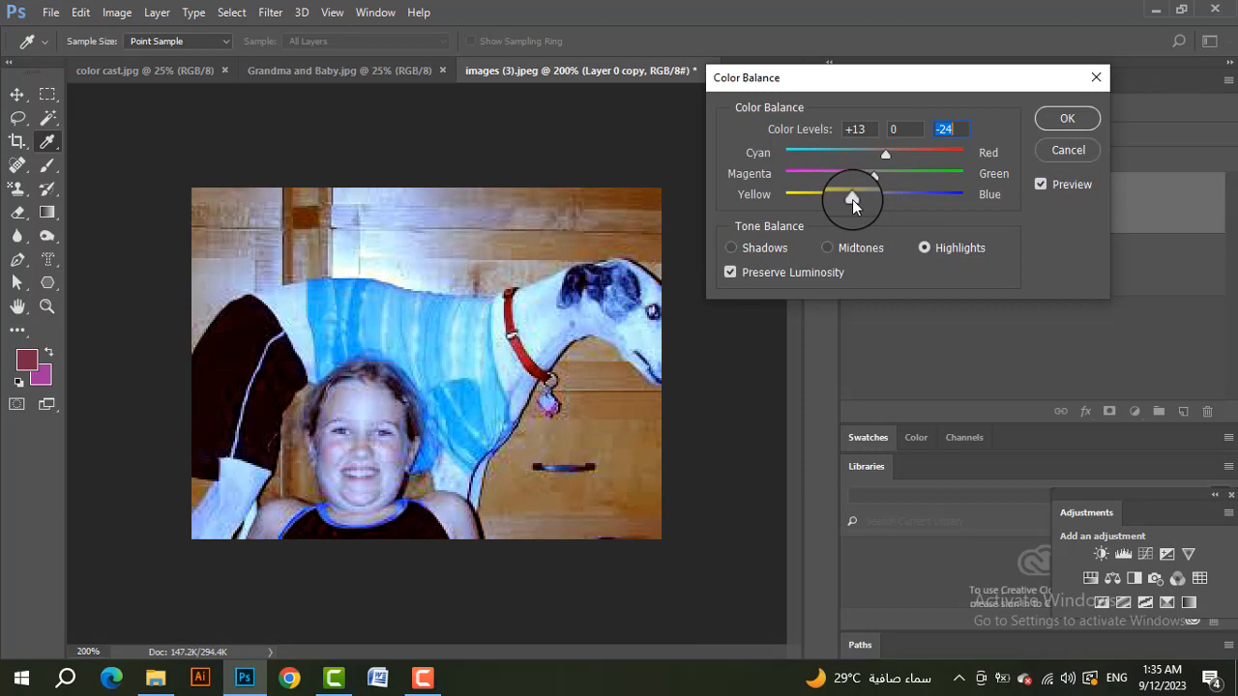
pyautogui.moveTo(855, 196); pyautogui.dragTo(856, 196)
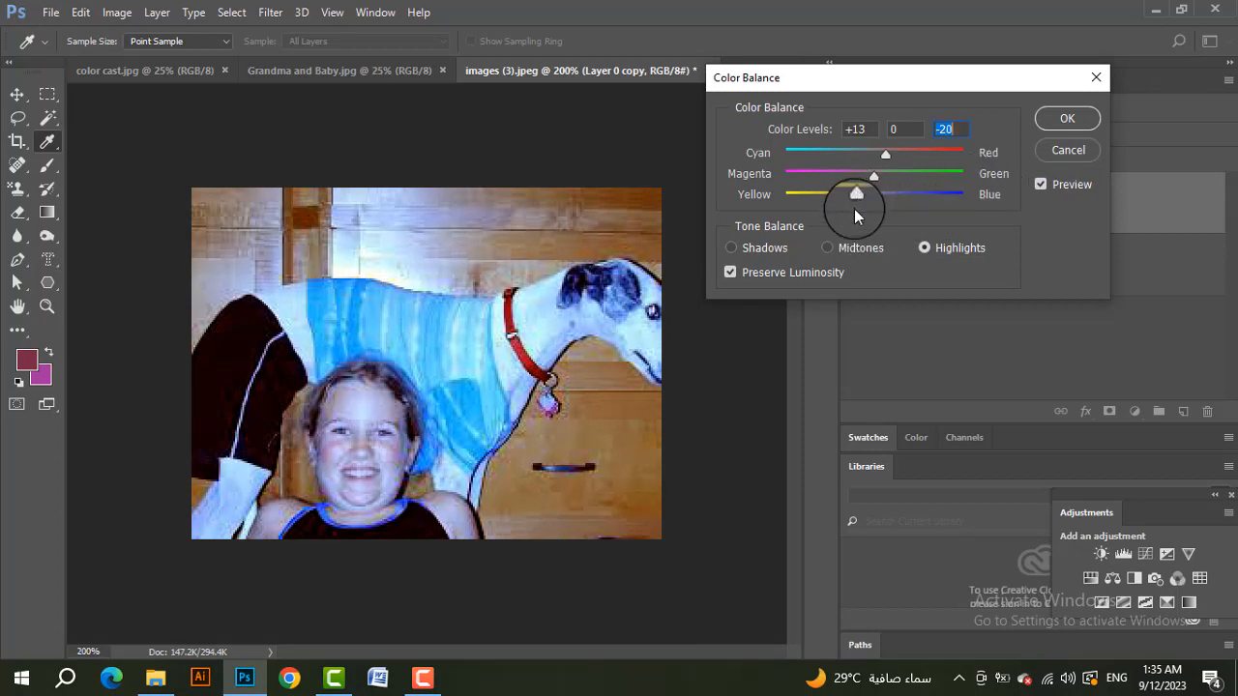
pyautogui.click(1041, 185)
pyautogui.click(1041, 185)
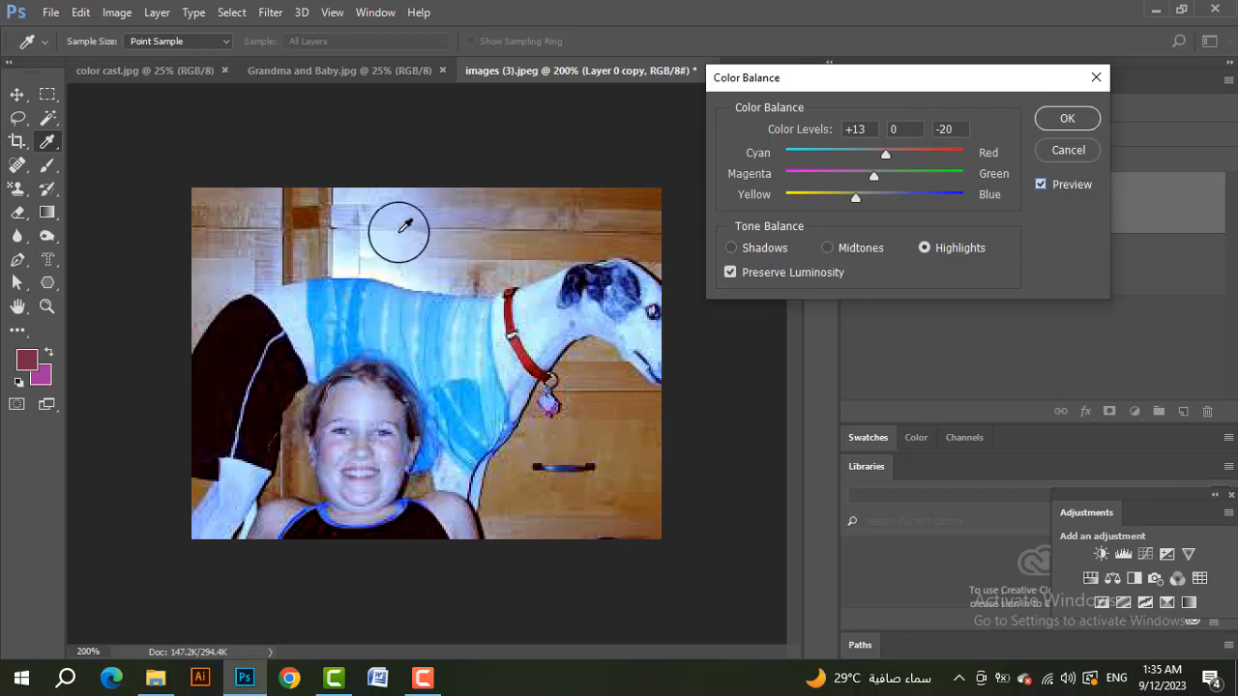
# Compare the photo with Preserve Luminosity off and on, checking against the unadjusted image, and leave the option enabled
pyautogui.click(729, 274)
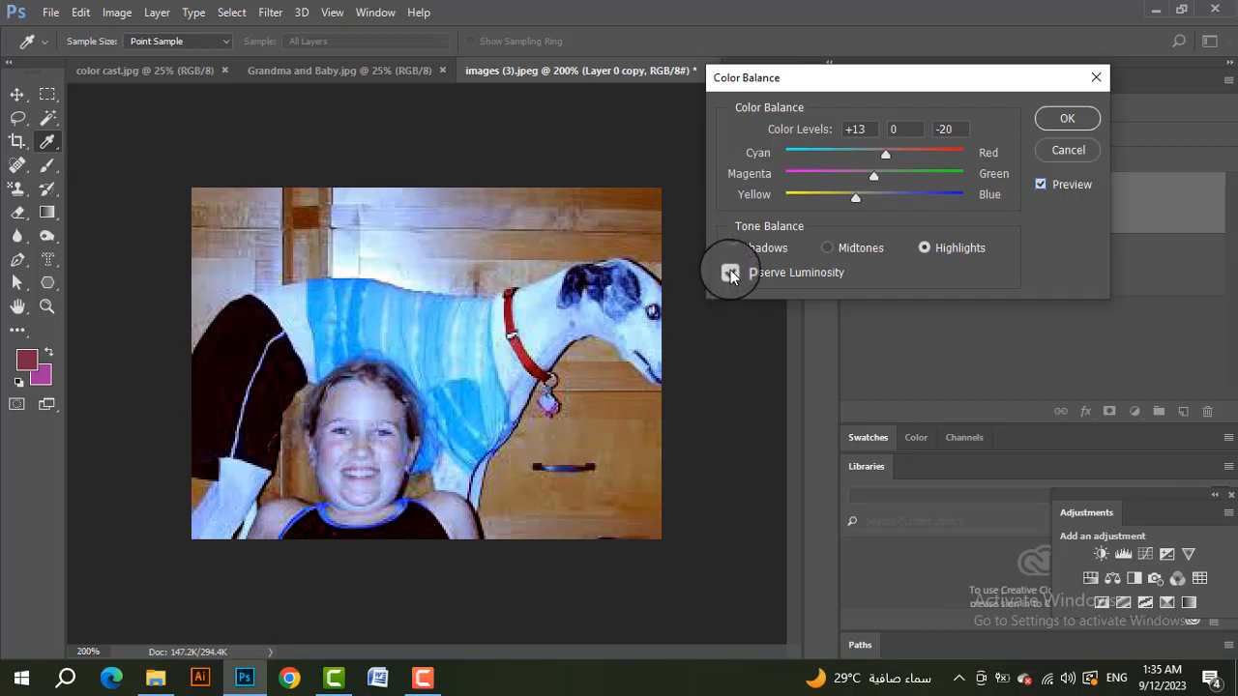
pyautogui.click(729, 274)
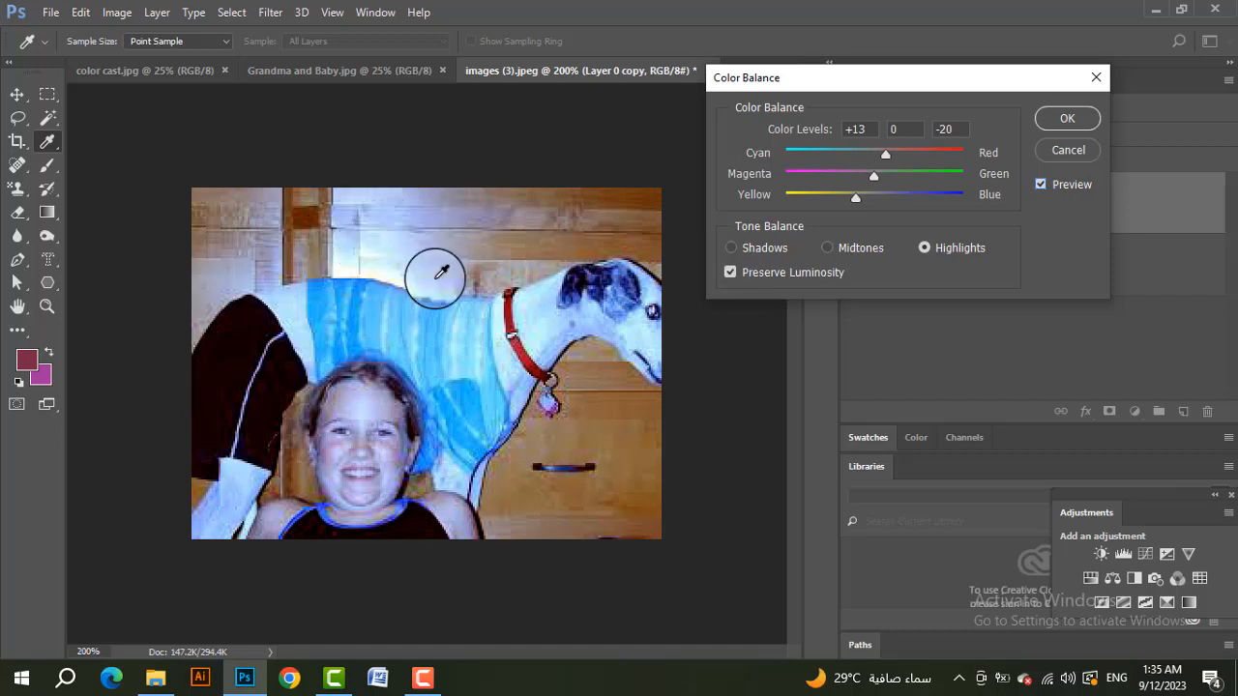
pyautogui.click(729, 273)
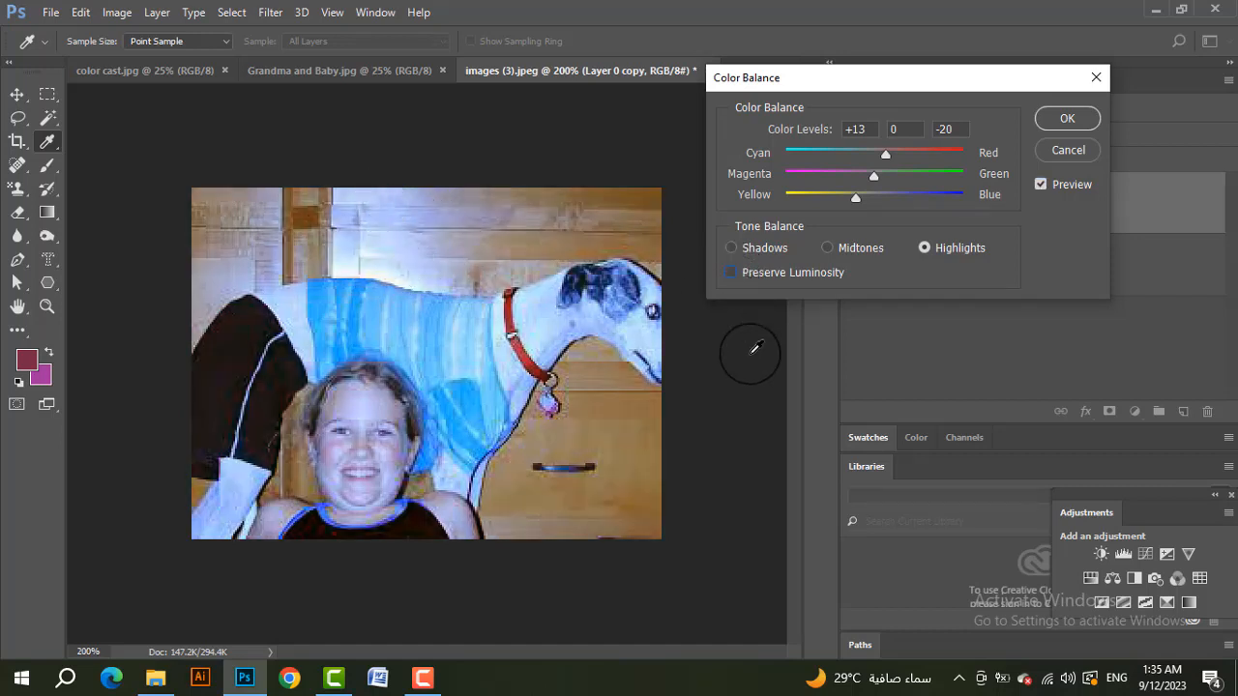
pyautogui.click(1041, 184)
pyautogui.click(1040, 183)
pyautogui.click(1041, 184)
pyautogui.click(1041, 184)
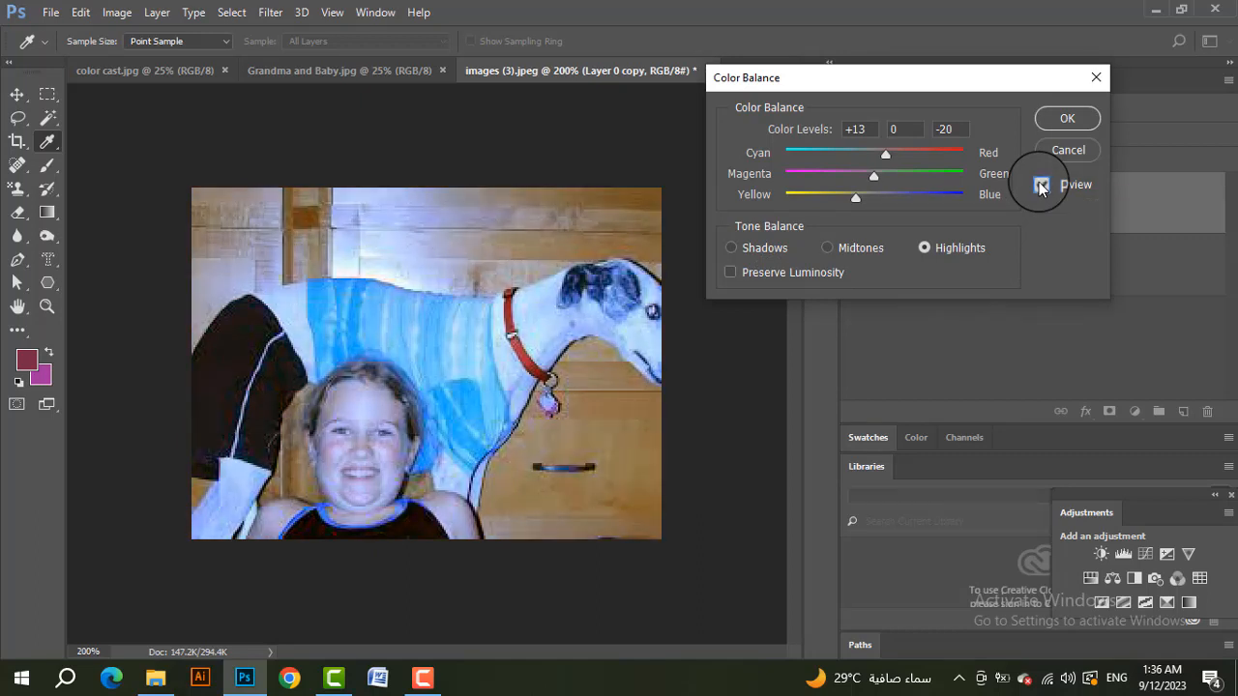
pyautogui.click(731, 273)
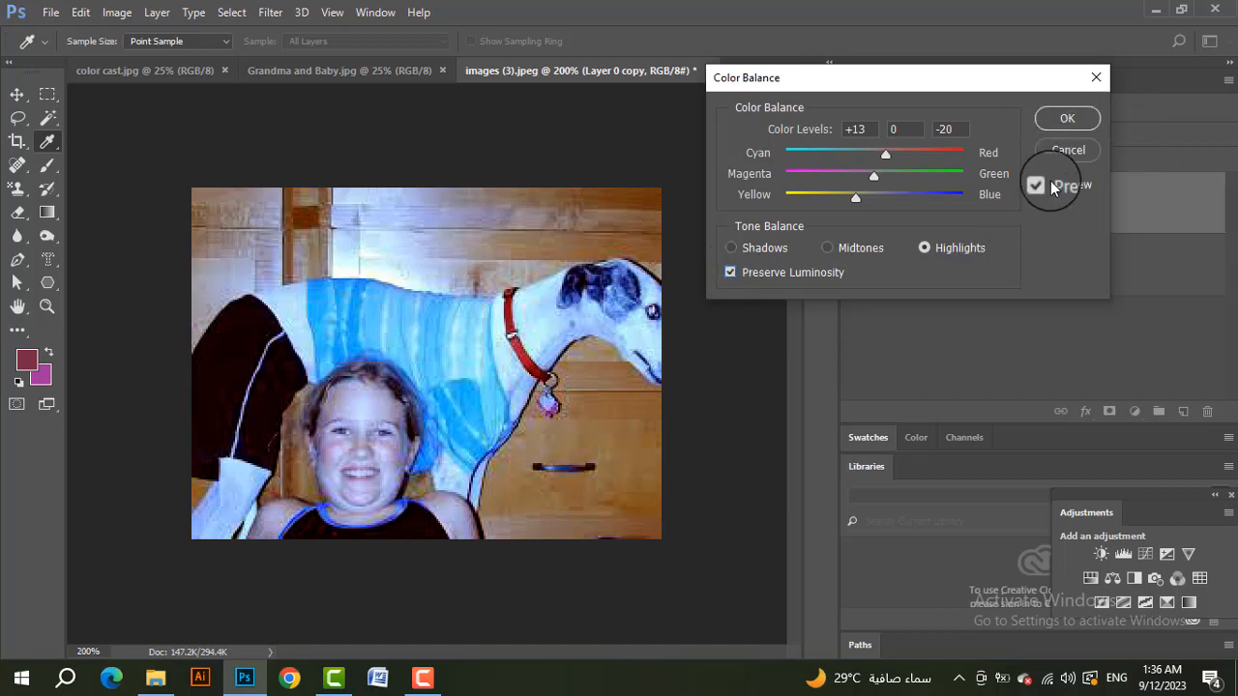
# Apply the Color Balance adjustment to the duplicated layer
pyautogui.click(1068, 119)
pyautogui.press('b')
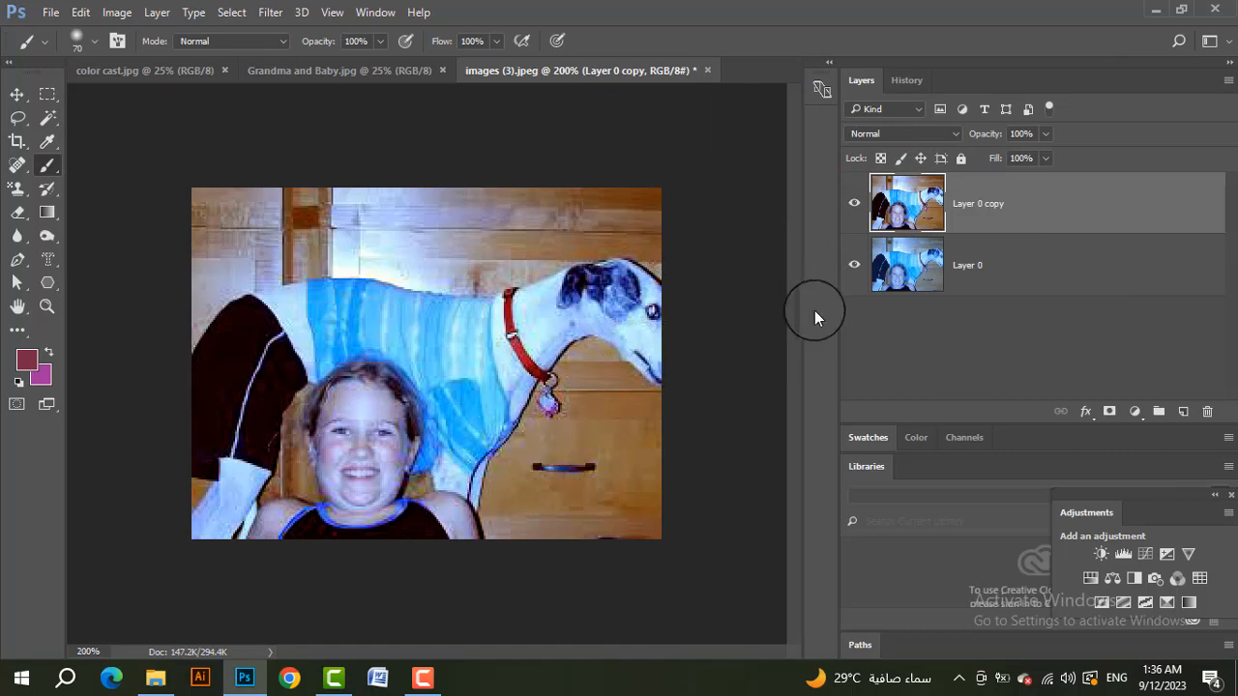
# Compare the corrected photo with the original by hiding and showing the duplicated layer
pyautogui.click(855, 203)
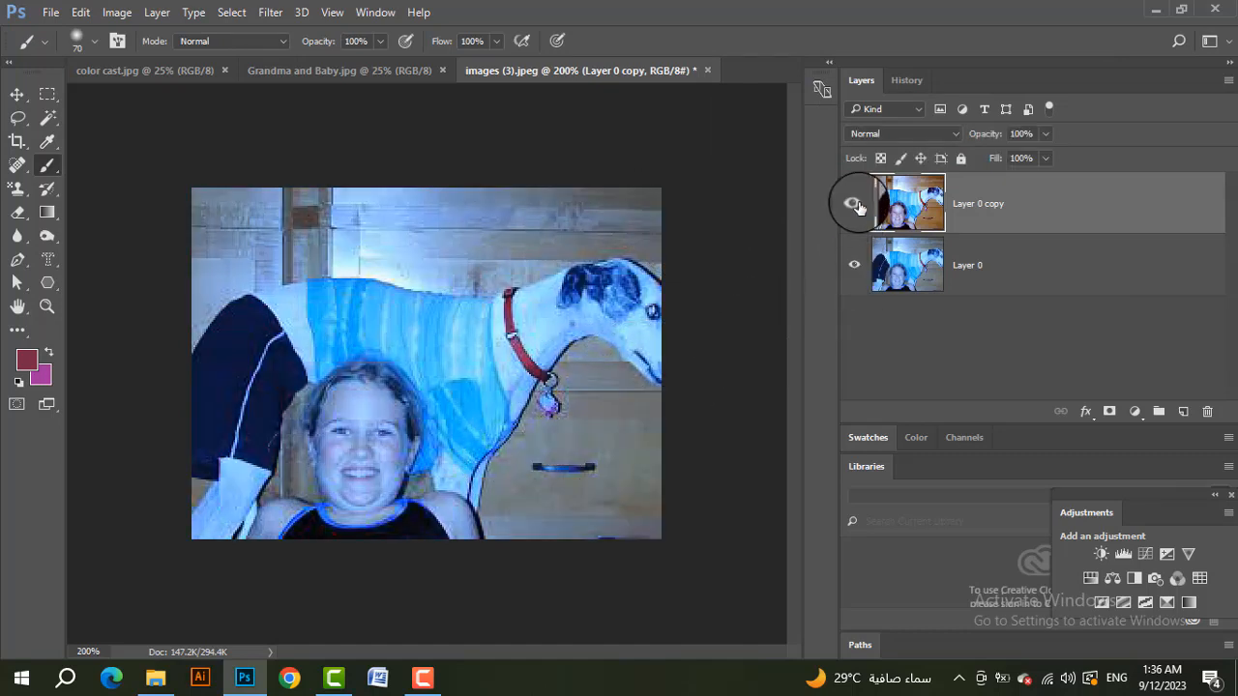
pyautogui.click(855, 203)
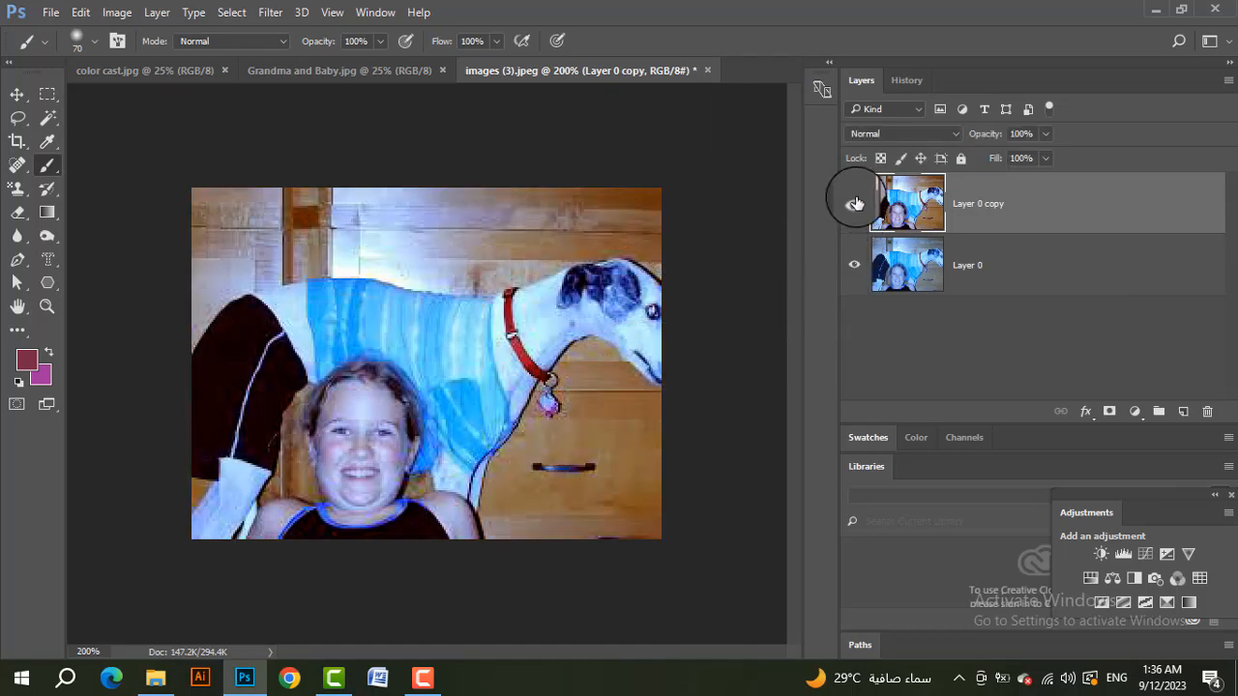
# Switch to the Grandma and Baby.jpg document, unlock its background layer and duplicate it
pyautogui.click(363, 71)
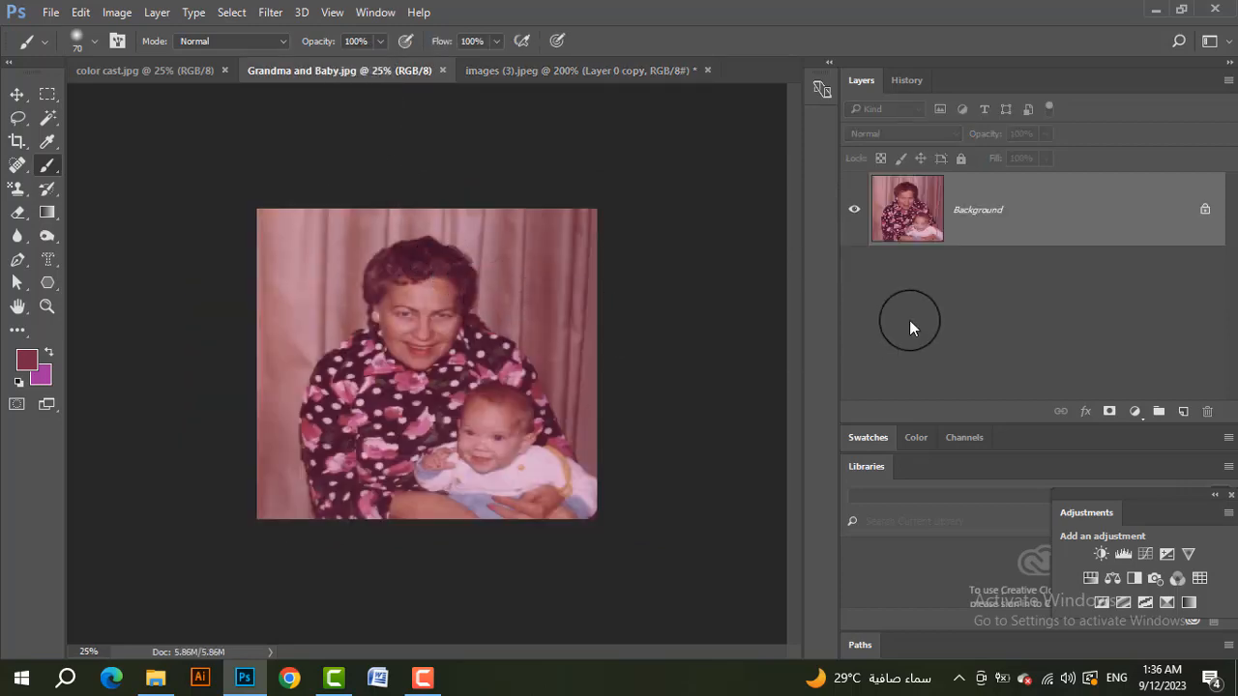
pyautogui.click(1205, 209)
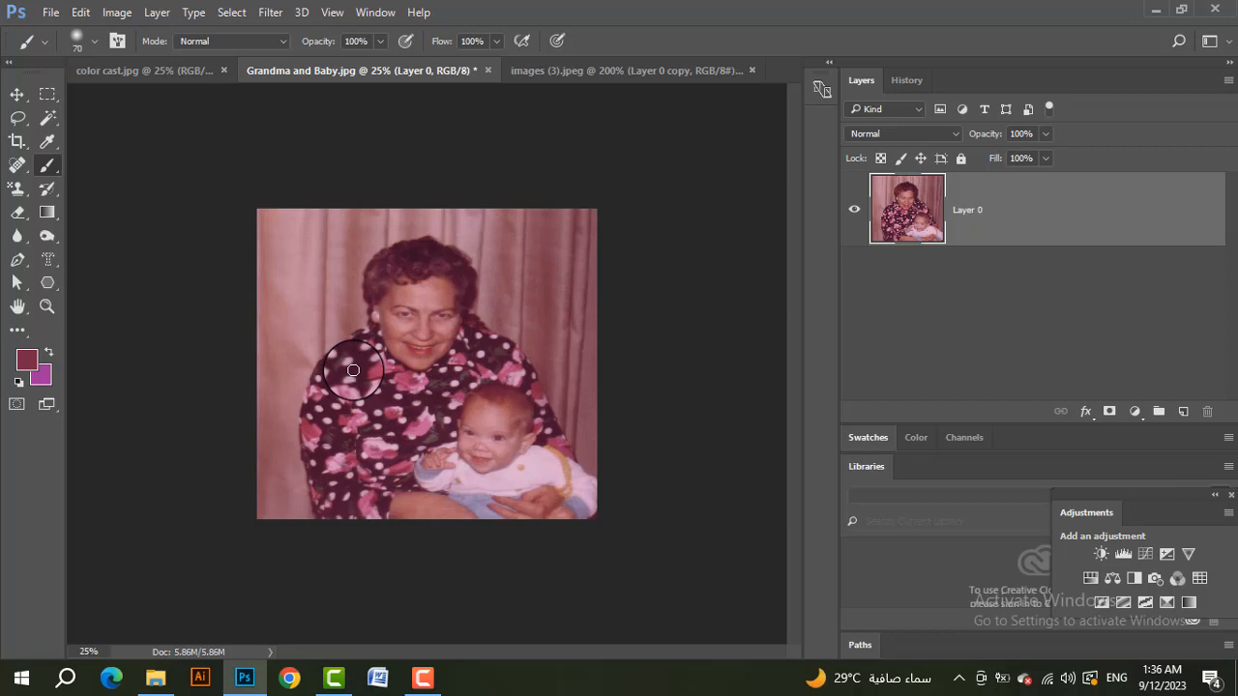
pyautogui.hotkey('ctrl', 'j')
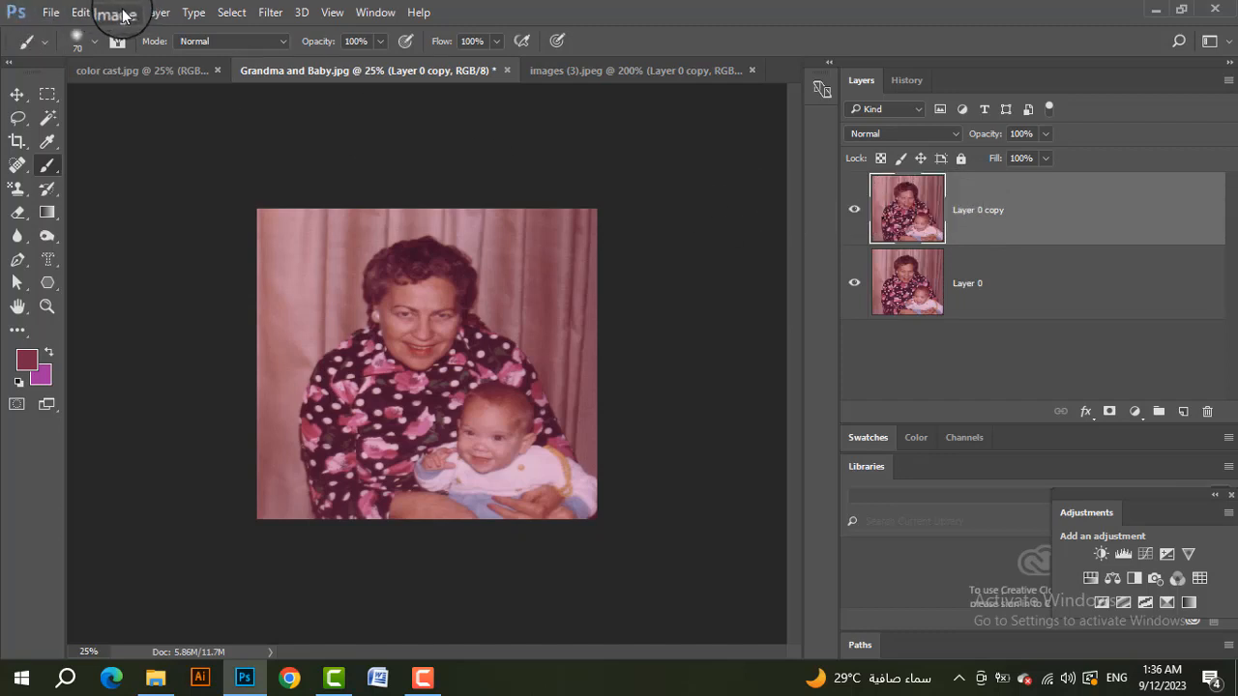
# Apply the Average blur filter to the duplicated layer and invert the resulting color
pyautogui.click(271, 13)
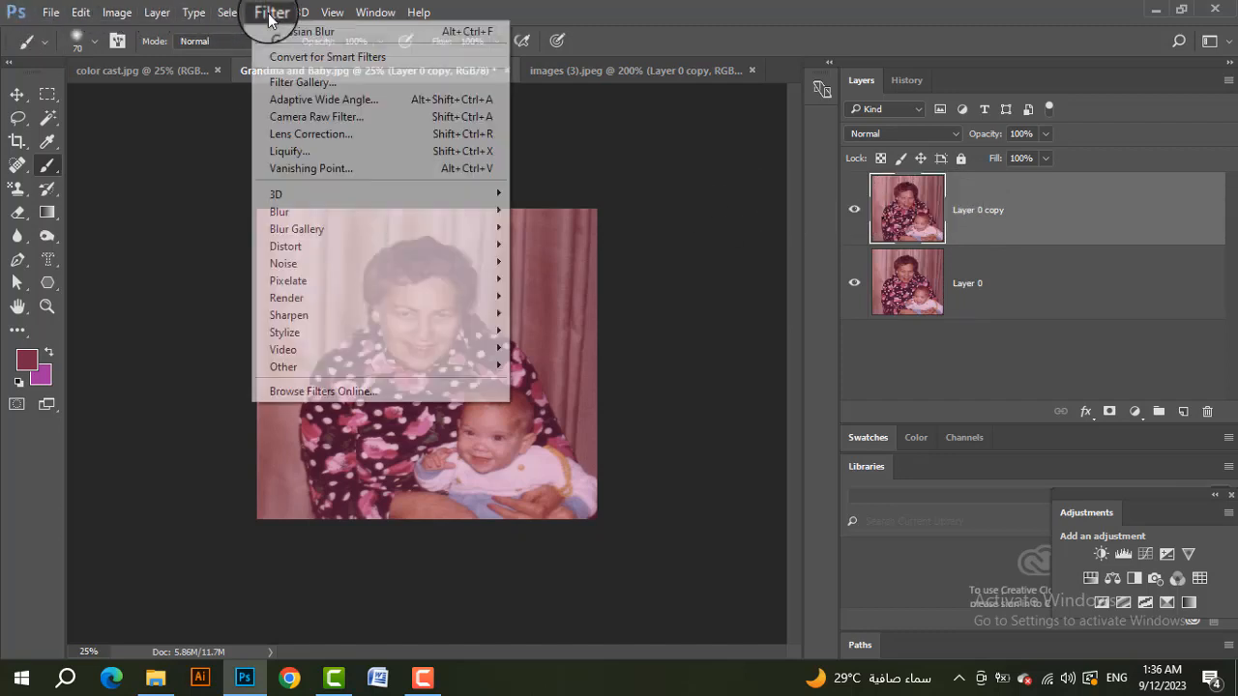
pyautogui.moveTo(409, 210)
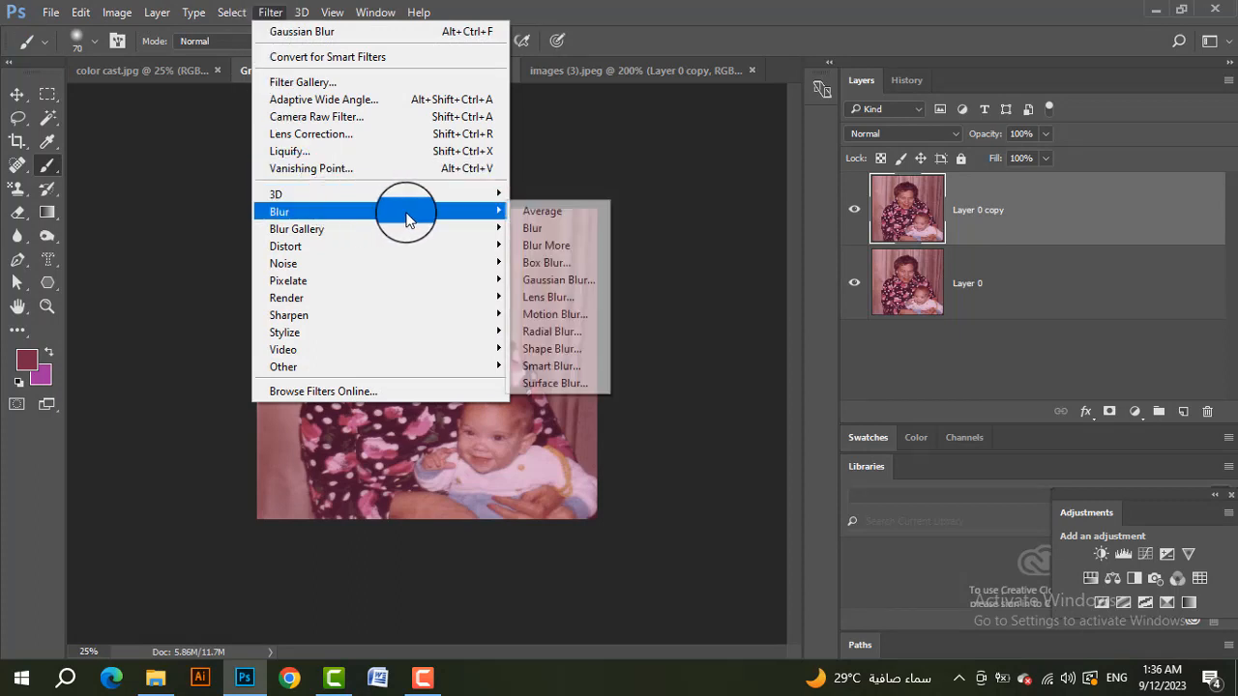
pyautogui.click(547, 213)
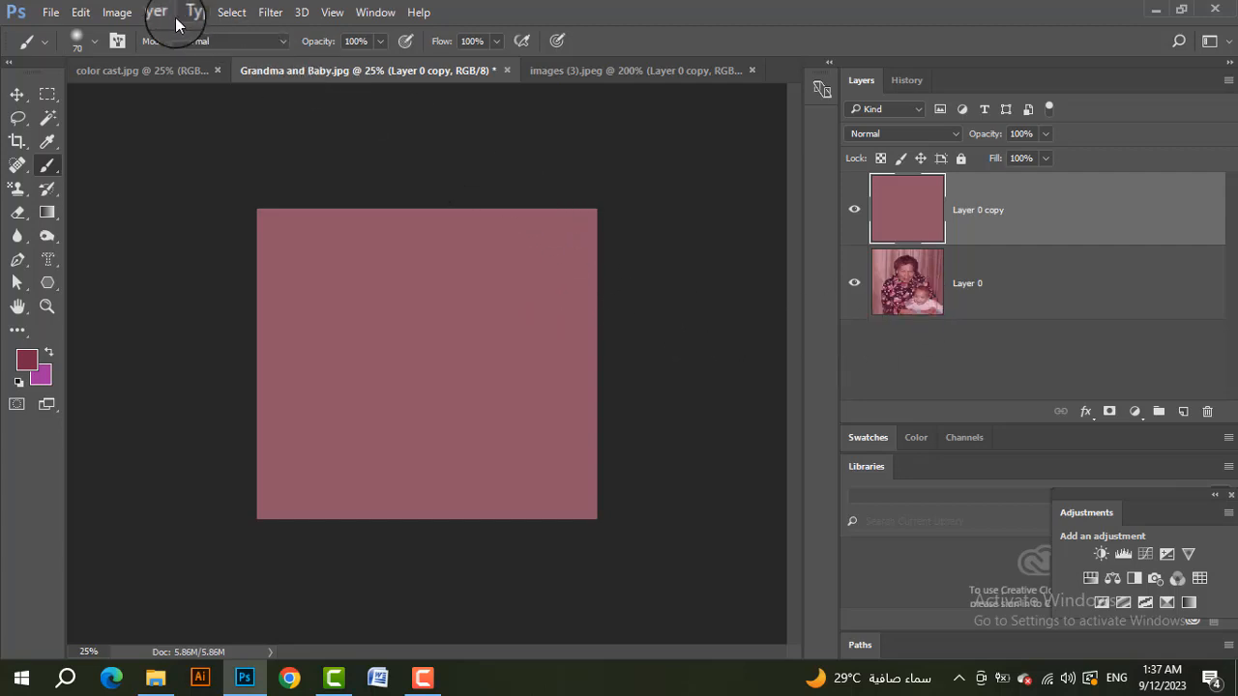
pyautogui.click(117, 13)
pyautogui.moveTo(165, 56)
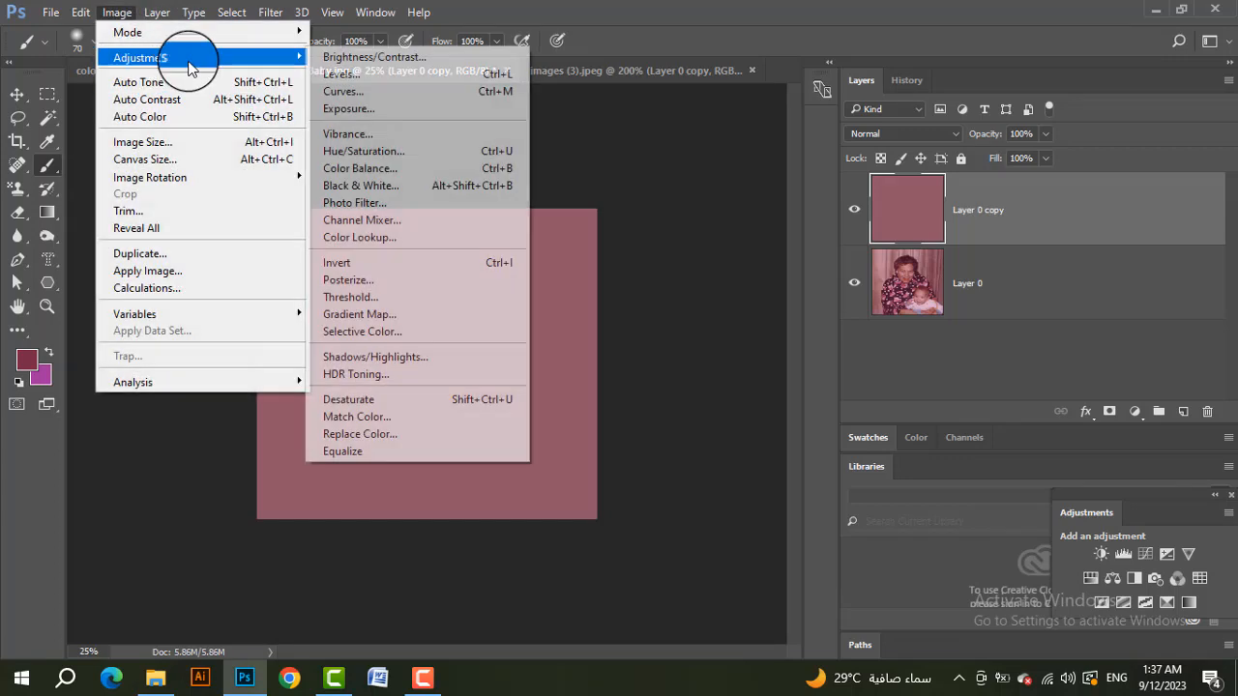
pyautogui.click(404, 270)
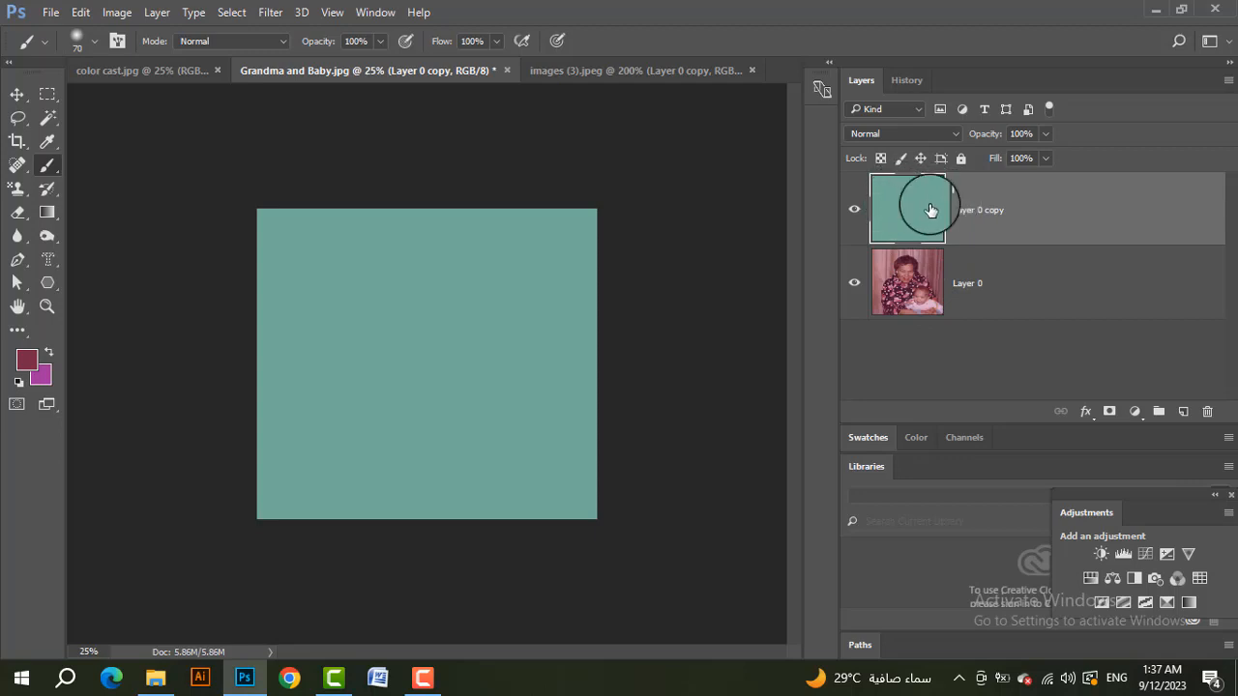
# Set the inverted layer's blend mode to Color and its opacity to 50%
pyautogui.click(906, 133)
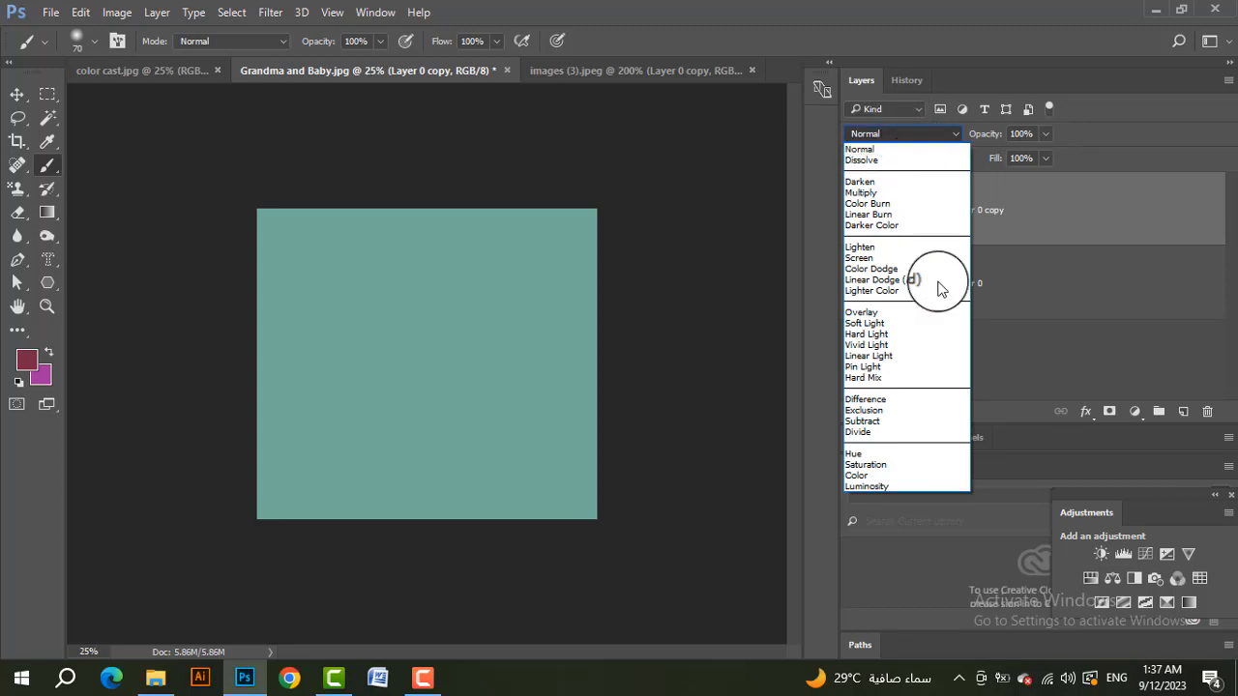
pyautogui.click(855, 478)
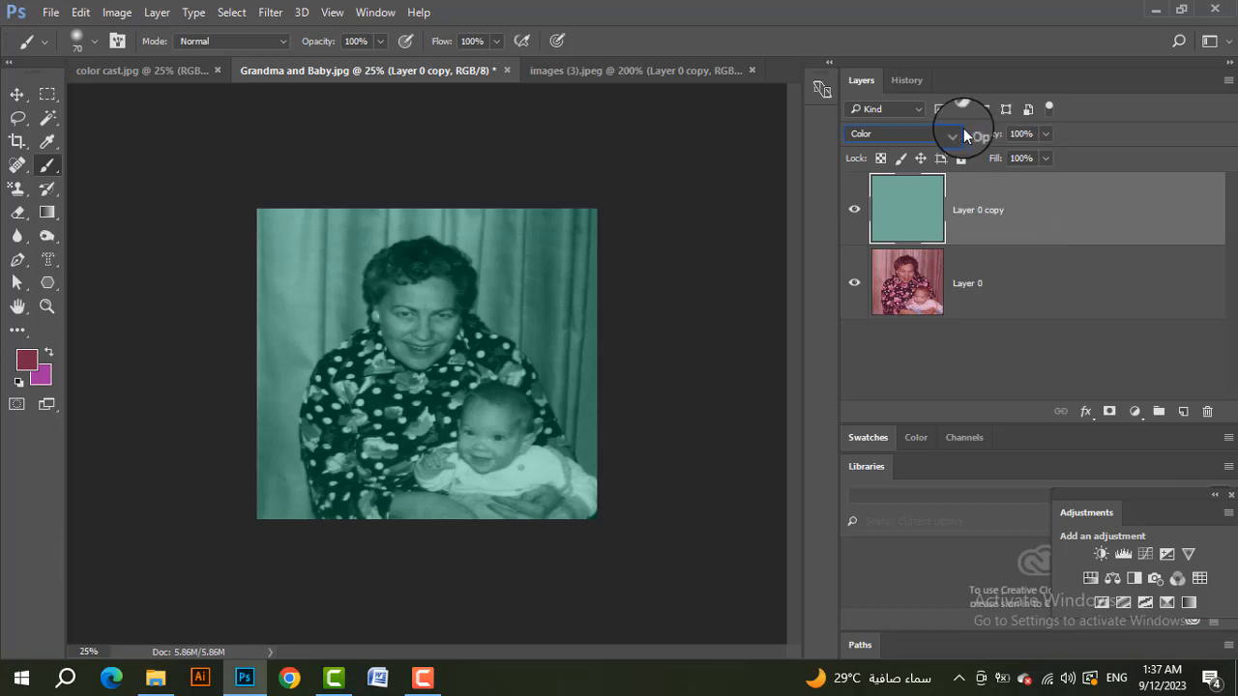
pyautogui.click(1031, 134)
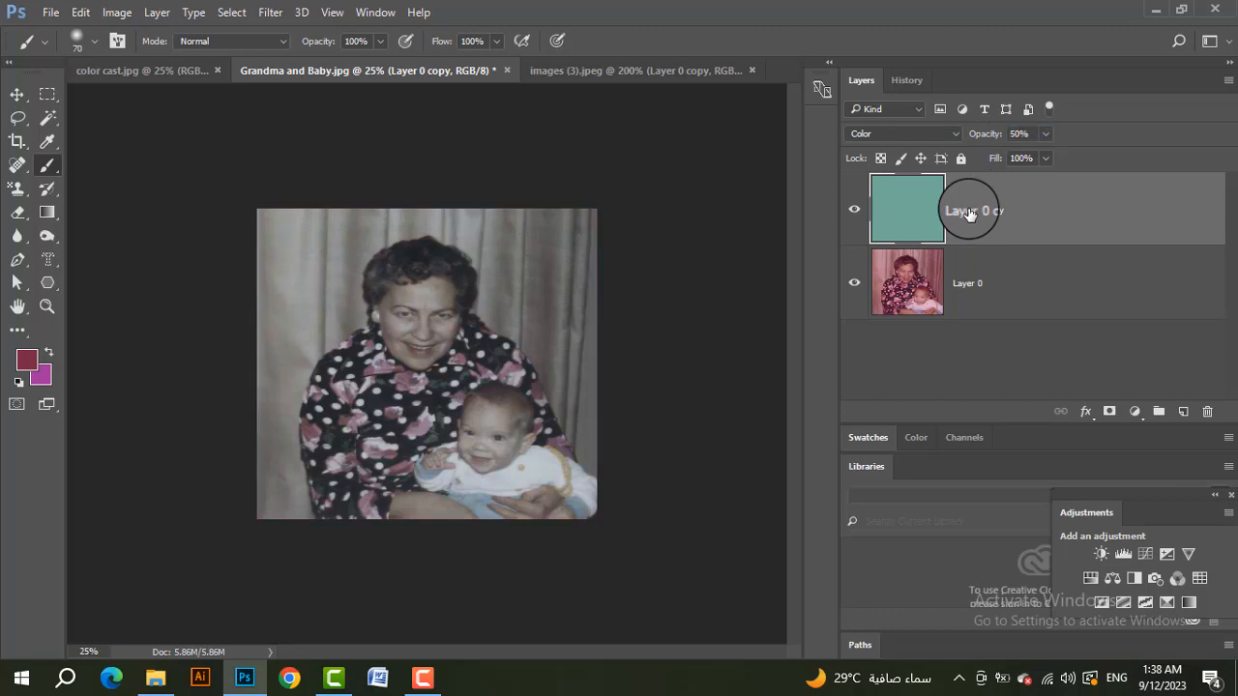
# Compare the portrait with the inverted color layer hidden and shown, viewing the photo at a larger size
pyautogui.scroll(4, 547, 401)
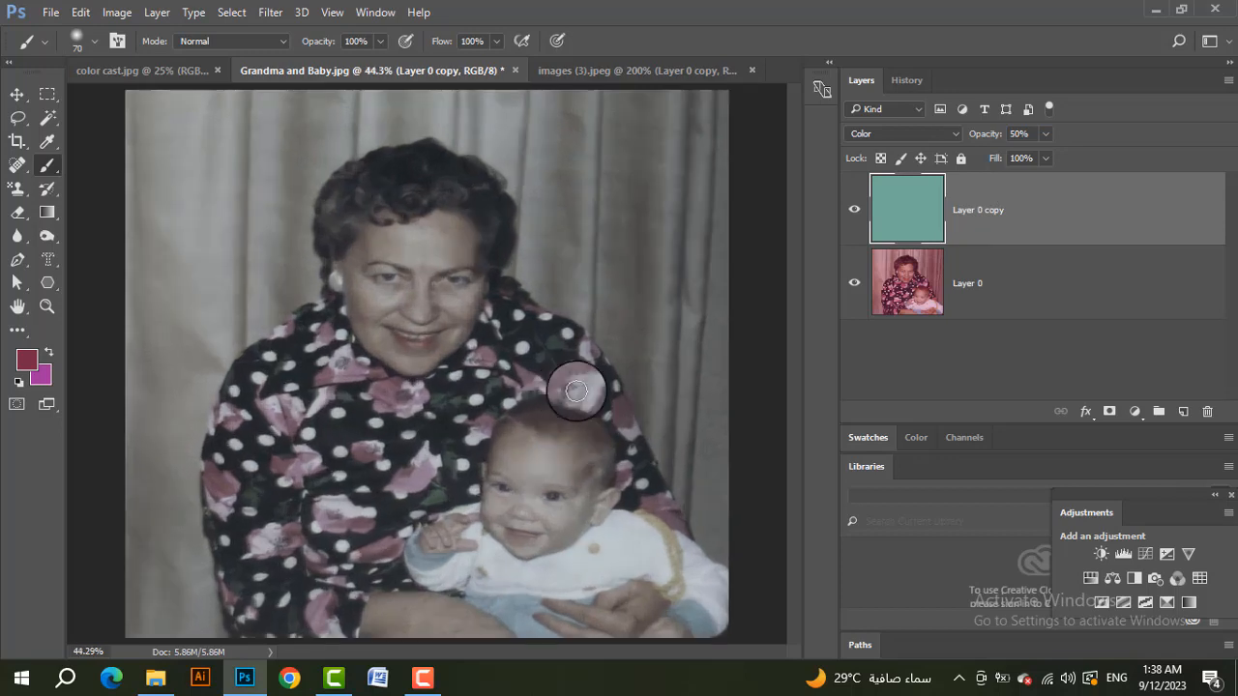
pyautogui.click(856, 210)
pyautogui.click(855, 210)
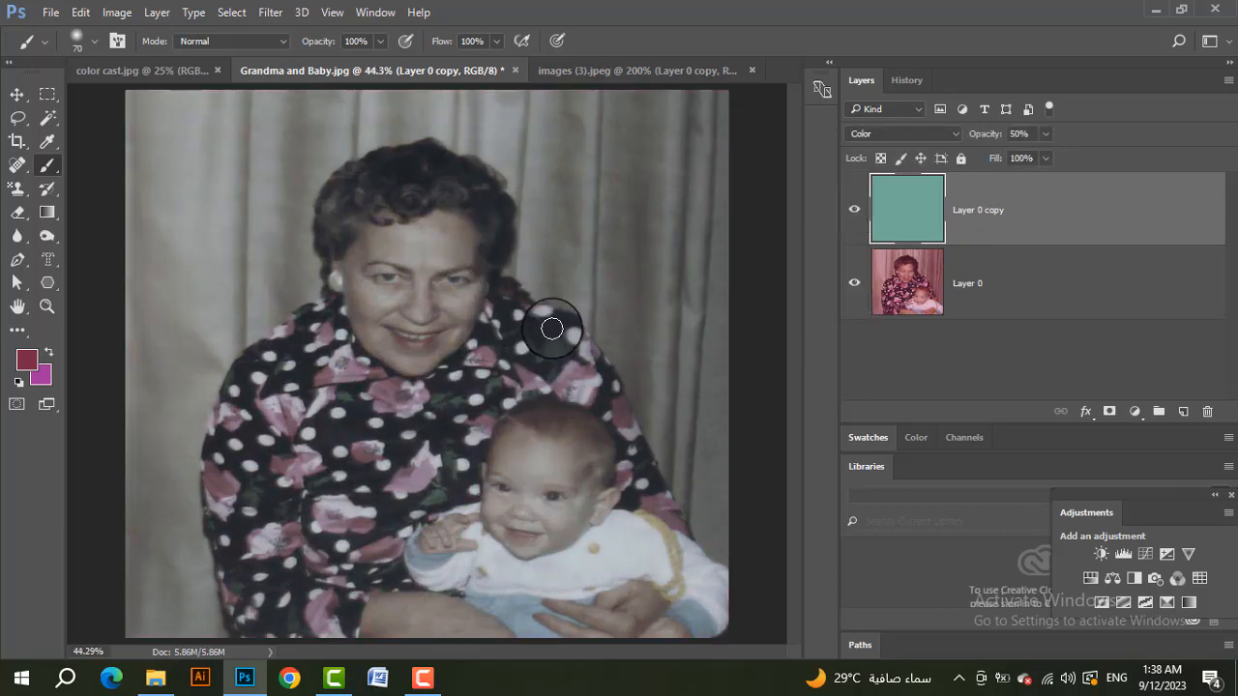
pyautogui.scroll(-1, 538, 353)
pyautogui.scroll(-1, 538, 353)
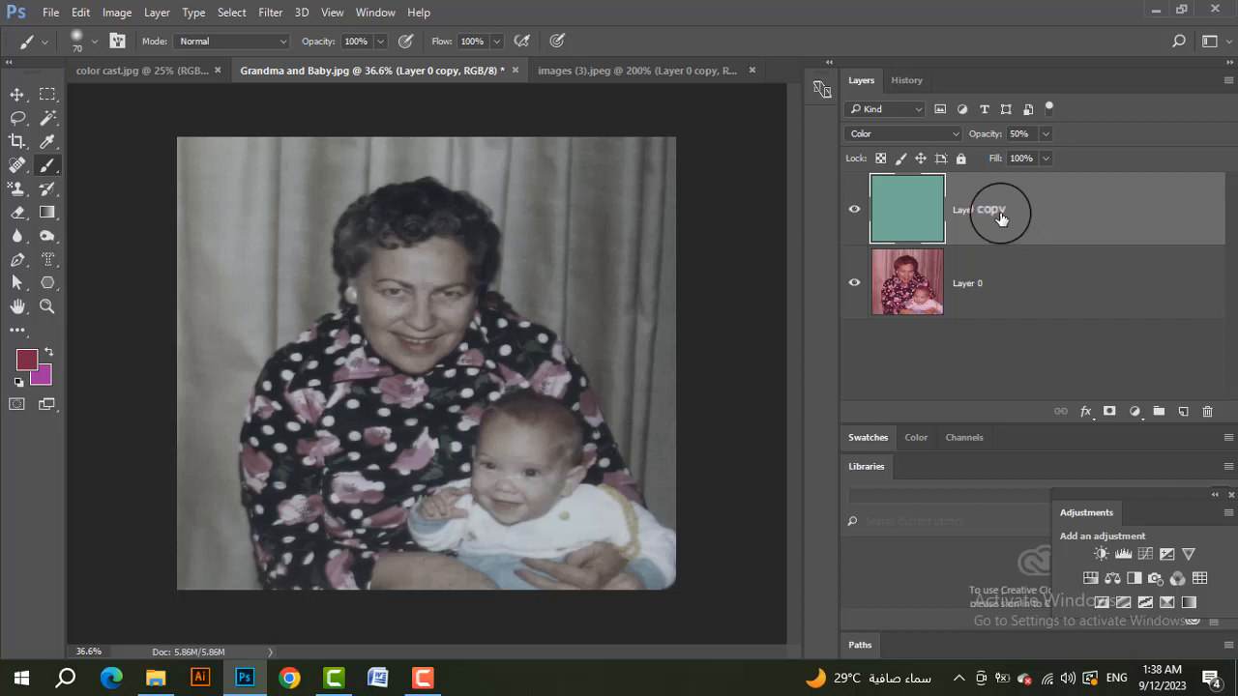
# Convert the color layer and the photo layer together into a single smart object
pyautogui.keyDown('shift'); pyautogui.click(998, 277); pyautogui.keyUp('shift')
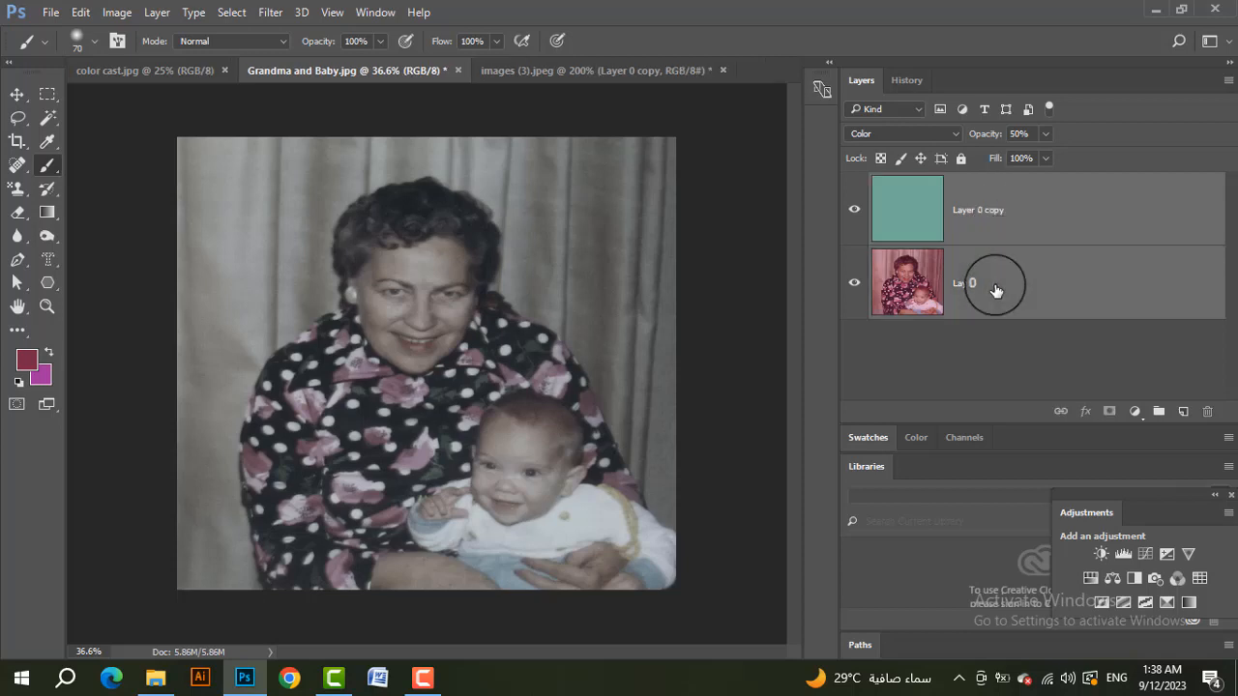
pyautogui.rightClick(998, 227)
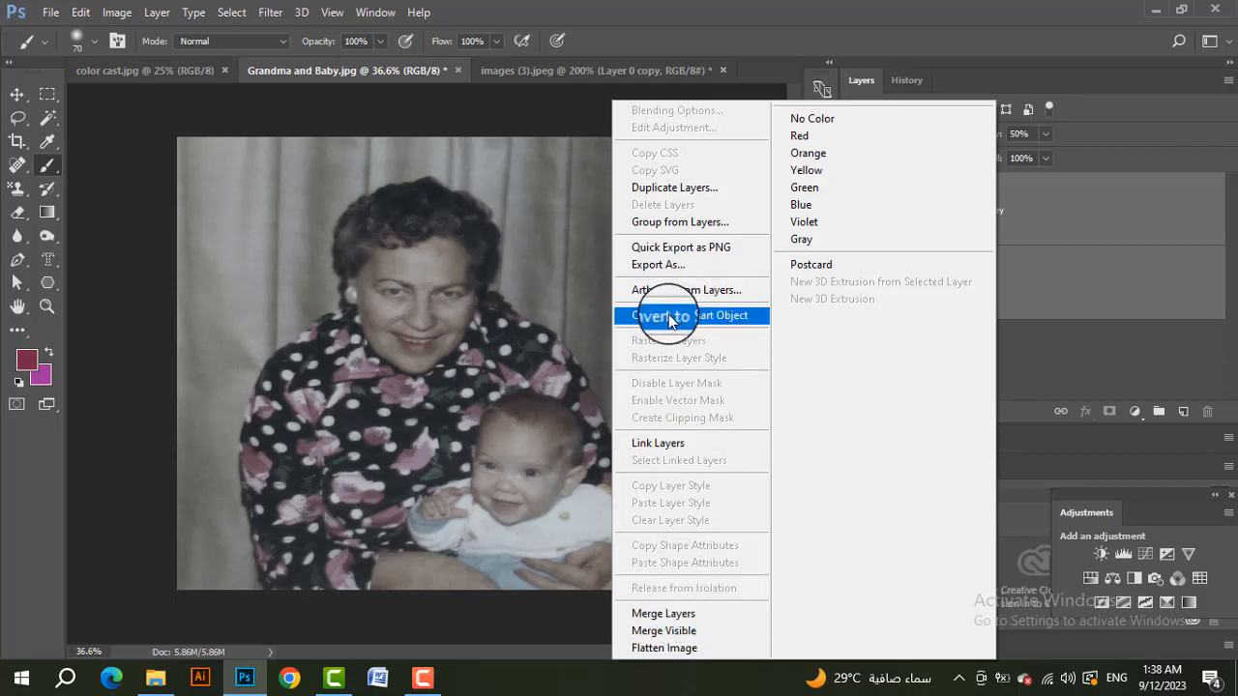
pyautogui.click(703, 324)
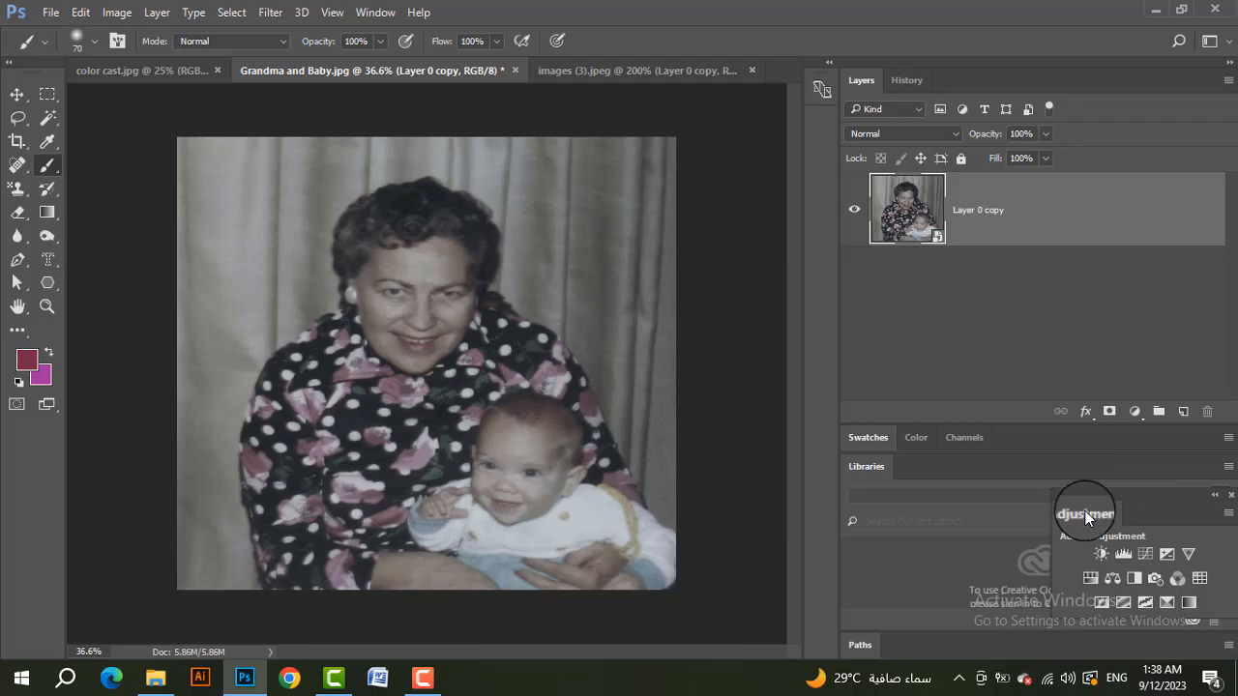
# Add a Levels adjustment layer above the smart object, with input black point 19 and white point 212
pyautogui.moveTo(1050, 500); pyautogui.dragTo(891, 510)
pyautogui.click(117, 11)
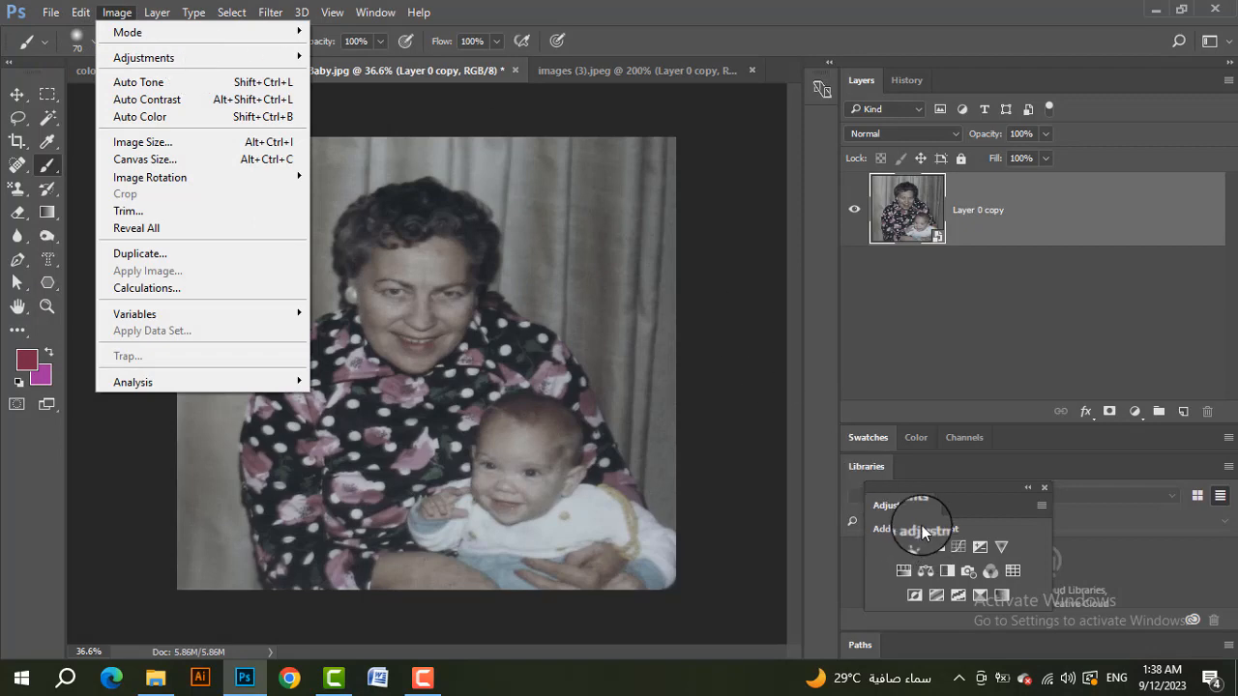
pyautogui.click(642, 25)
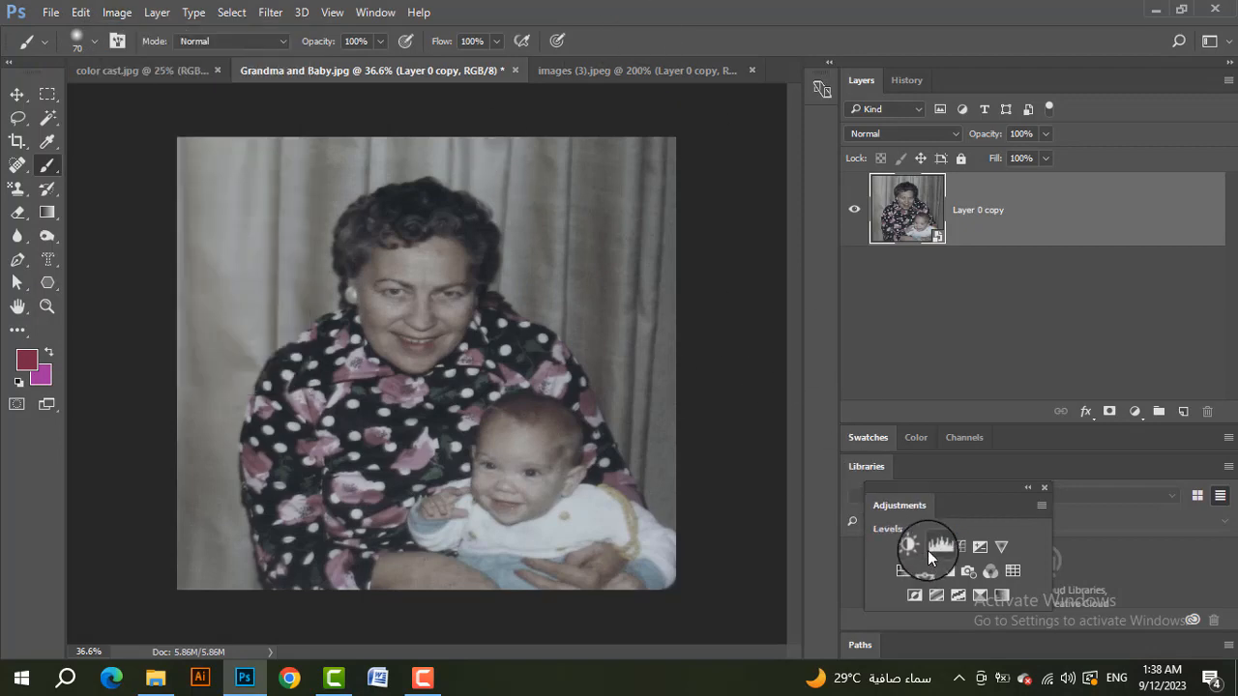
pyautogui.click(936, 546)
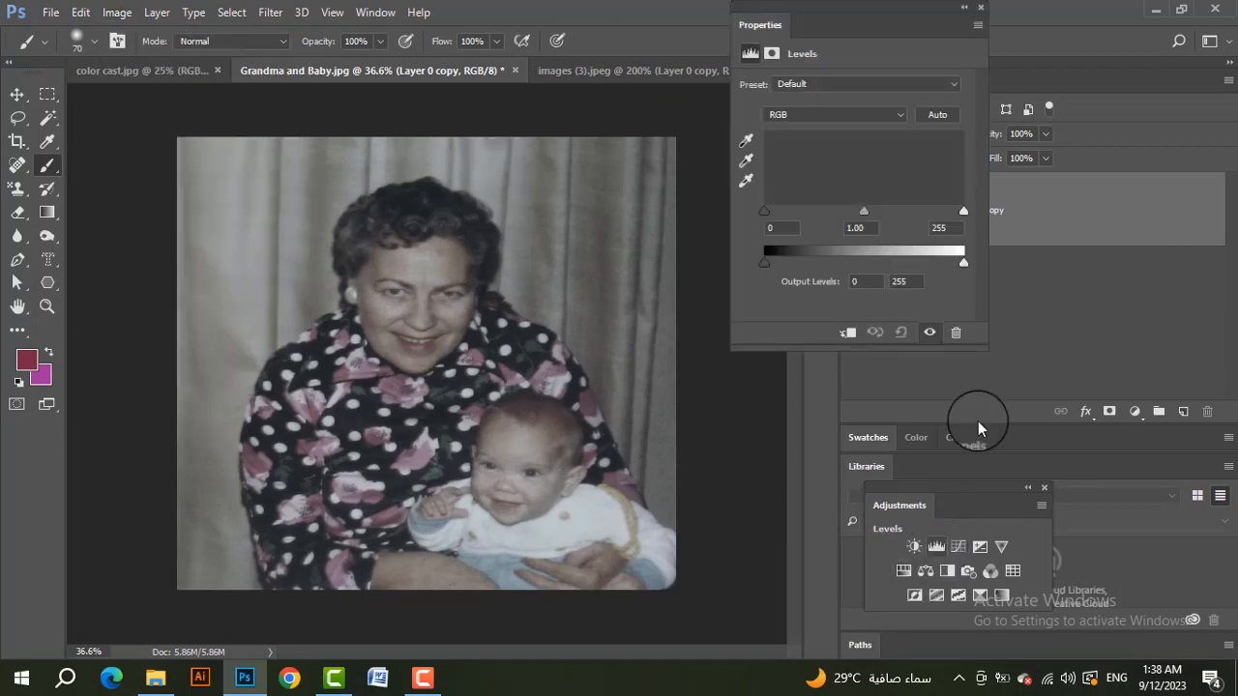
pyautogui.moveTo(866, 26); pyautogui.dragTo(748, 23)
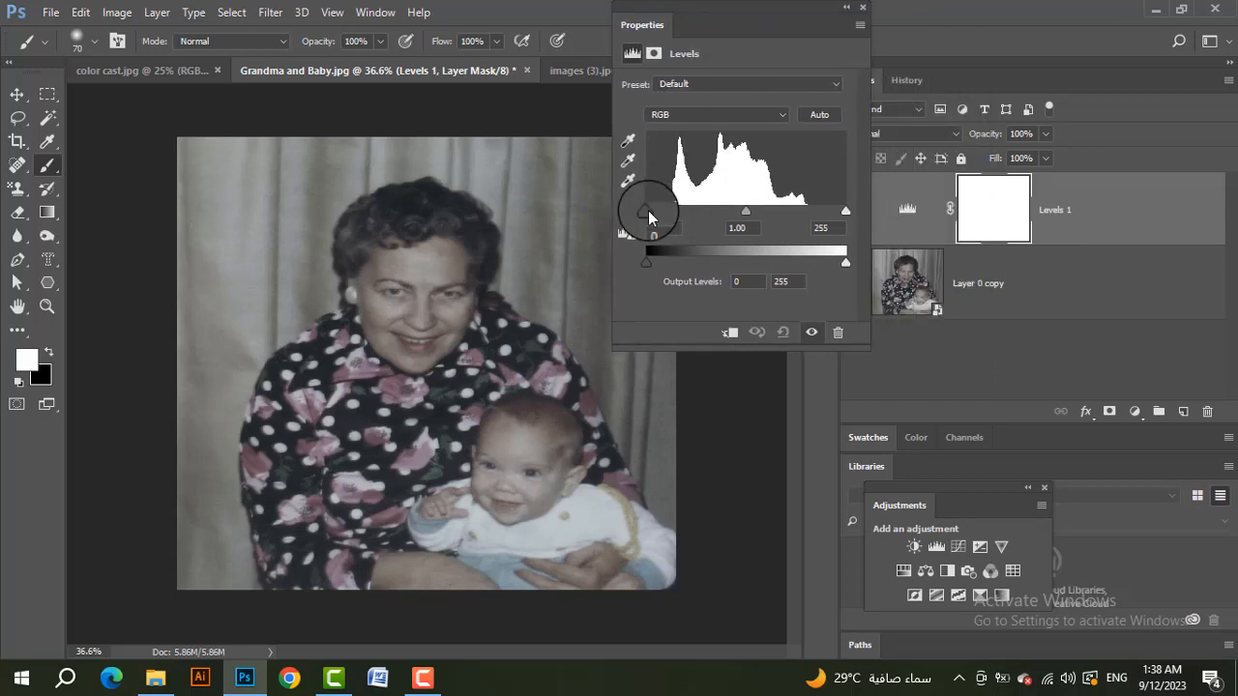
pyautogui.moveTo(652, 214); pyautogui.dragTo(668, 218)
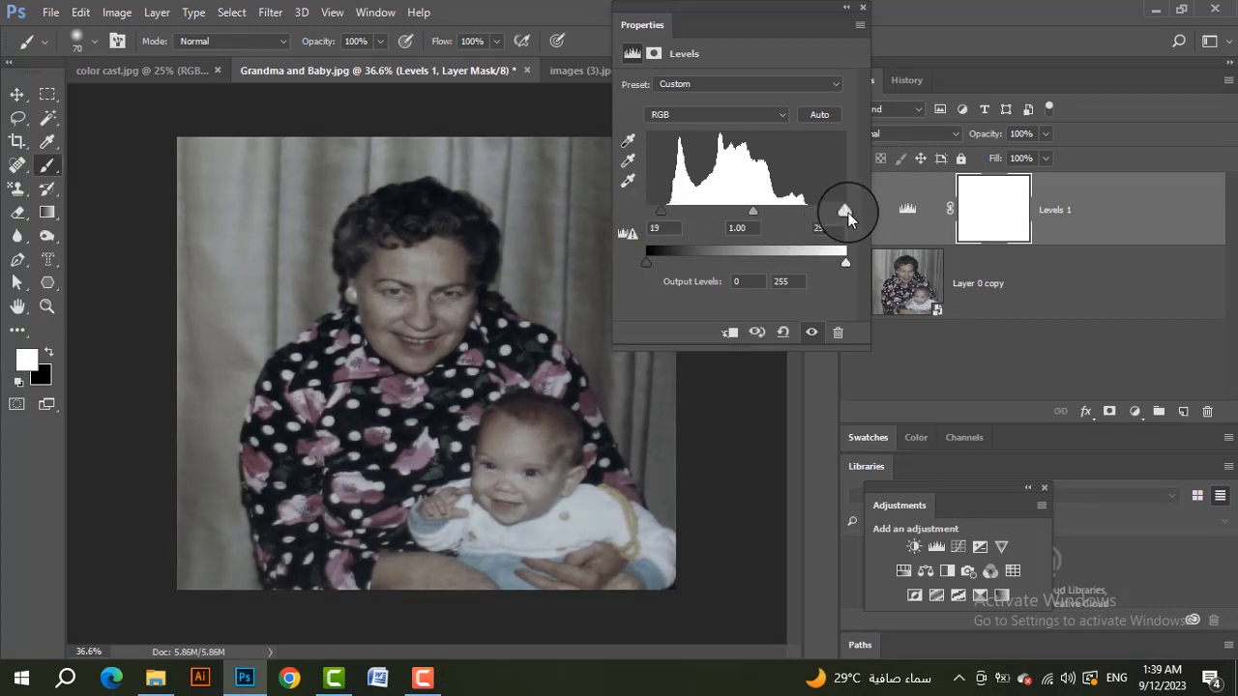
pyautogui.moveTo(849, 213); pyautogui.dragTo(812, 216)
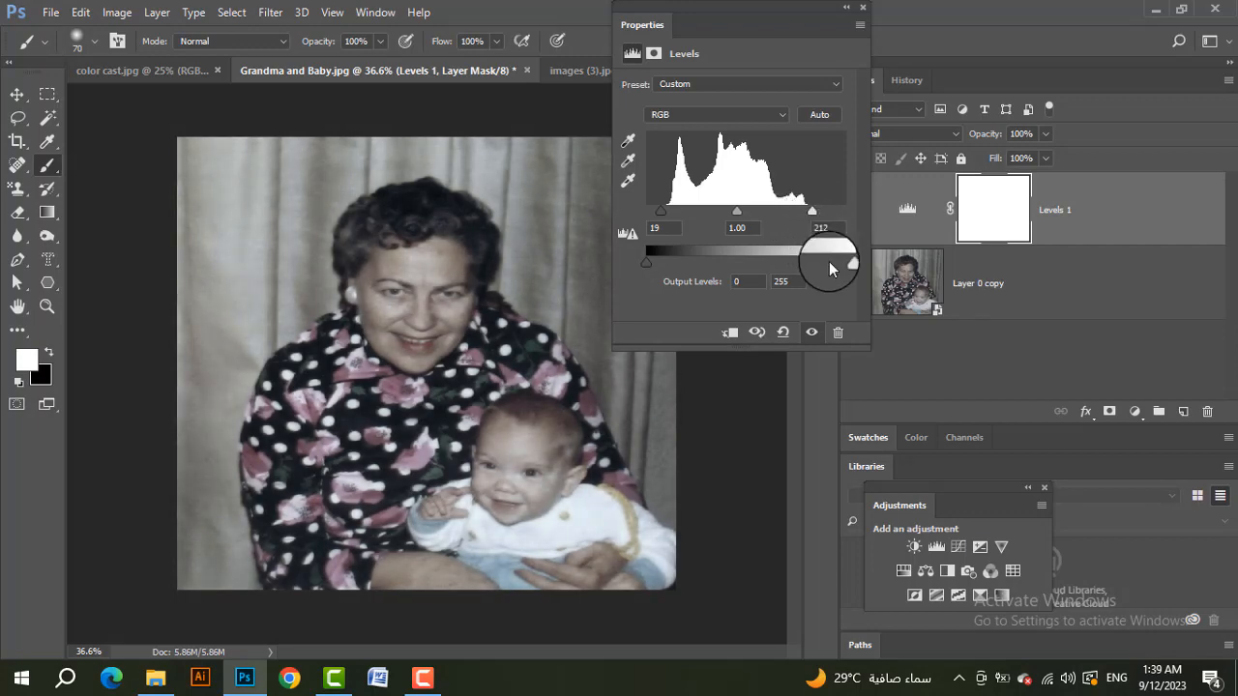
# Compare the portrait with the Levels adjustment off and on, leaving it enabled
pyautogui.click(811, 332)
pyautogui.click(813, 334)
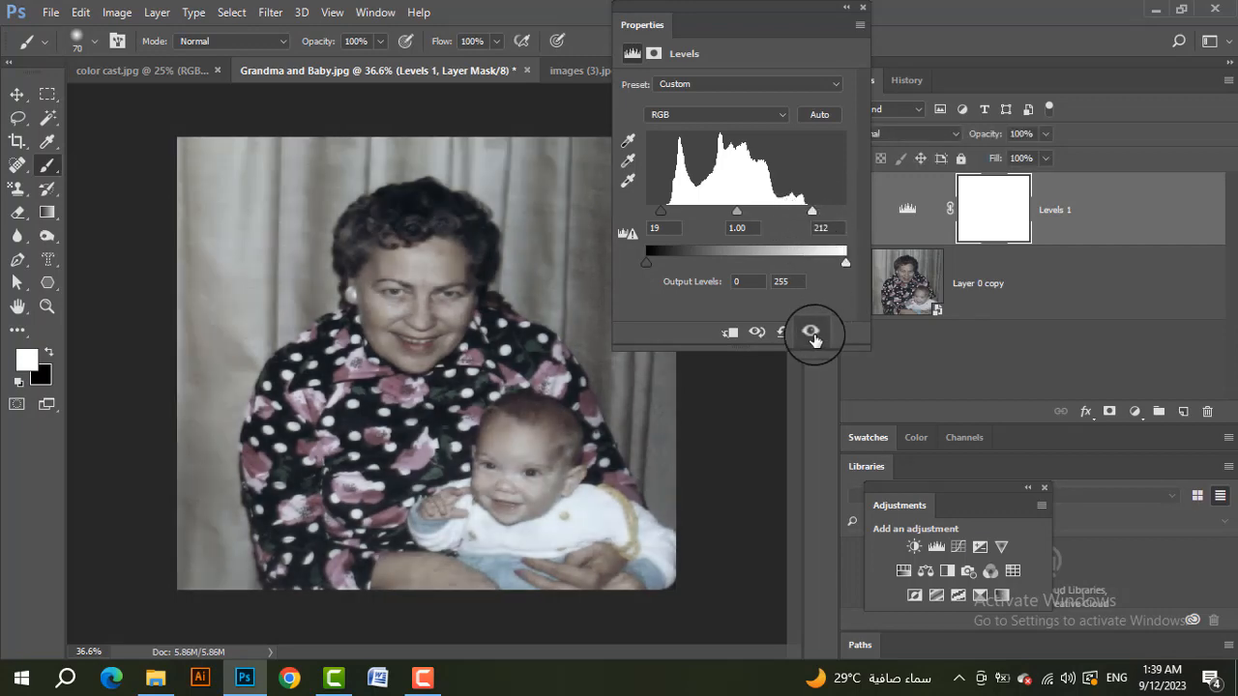
pyautogui.click(811, 332)
pyautogui.click(813, 334)
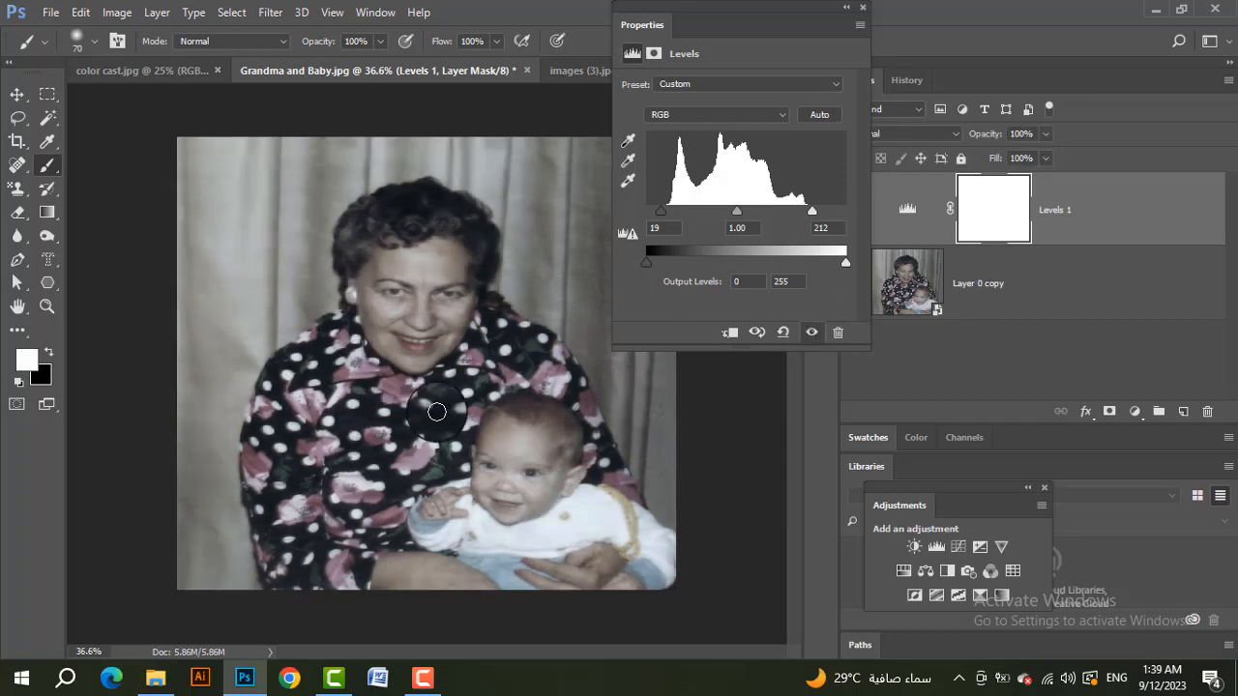
pyautogui.moveTo(829, 28); pyautogui.dragTo(1025, 43)
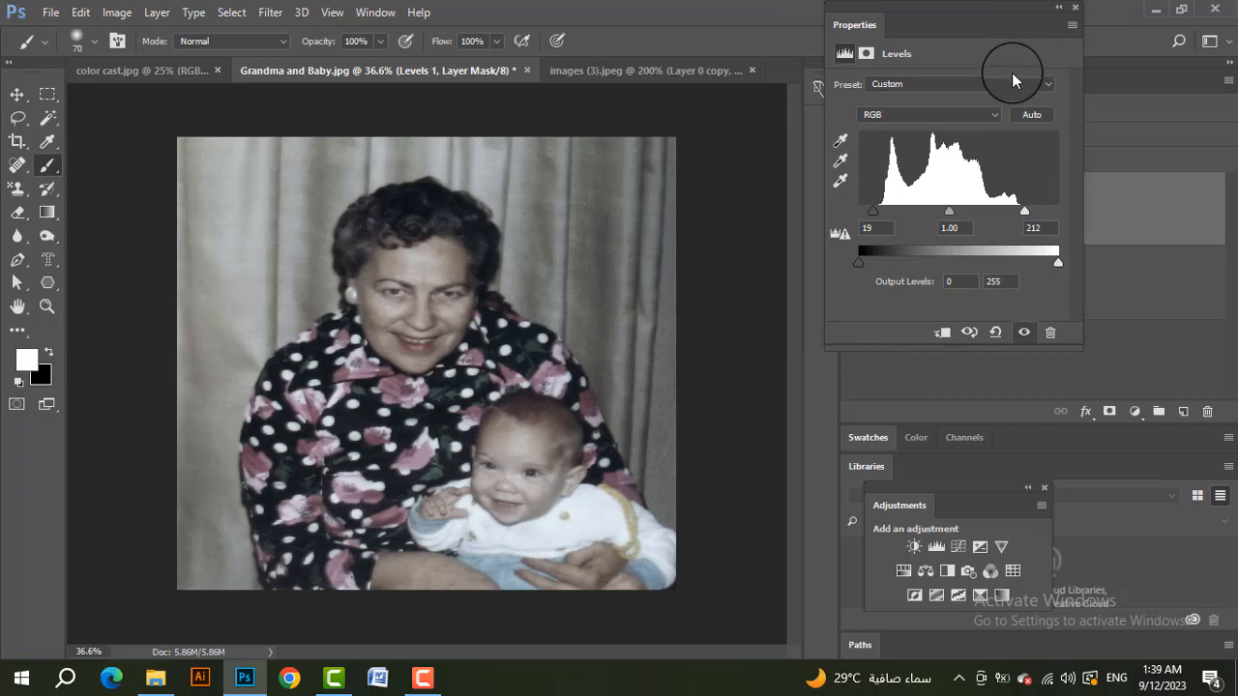
# Switch to the color cast.jpg document, unlock its background layer and duplicate it
pyautogui.click(171, 73)
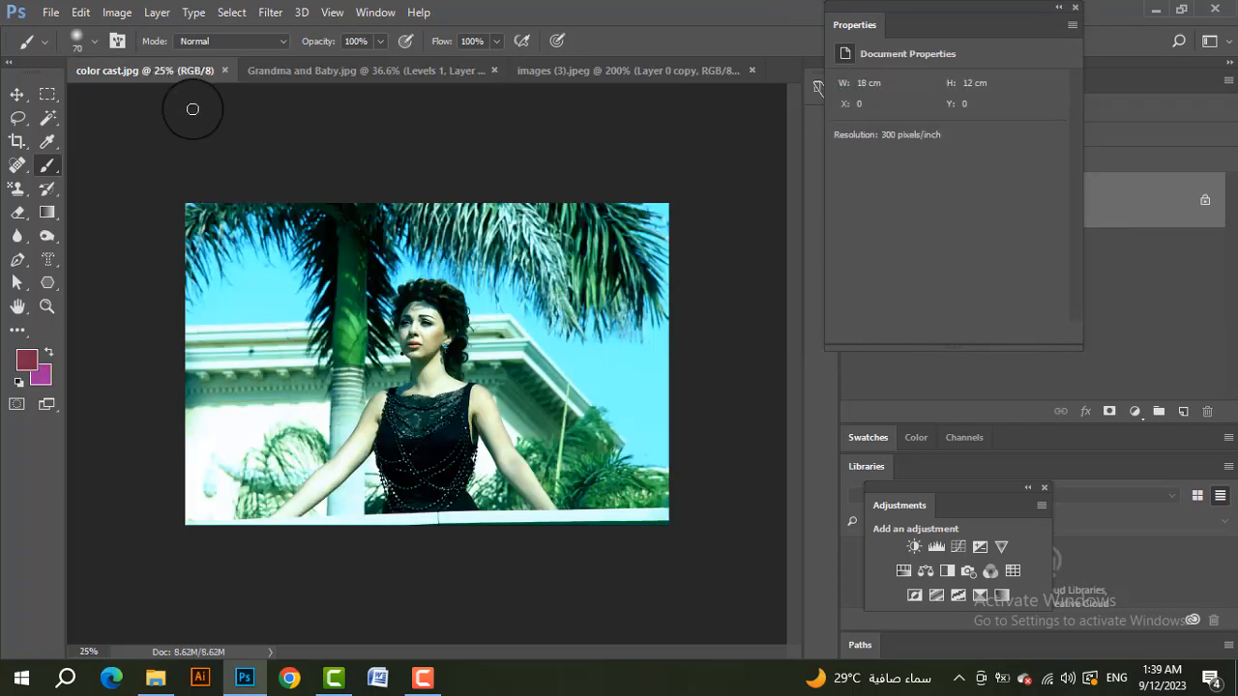
pyautogui.click(1075, 8)
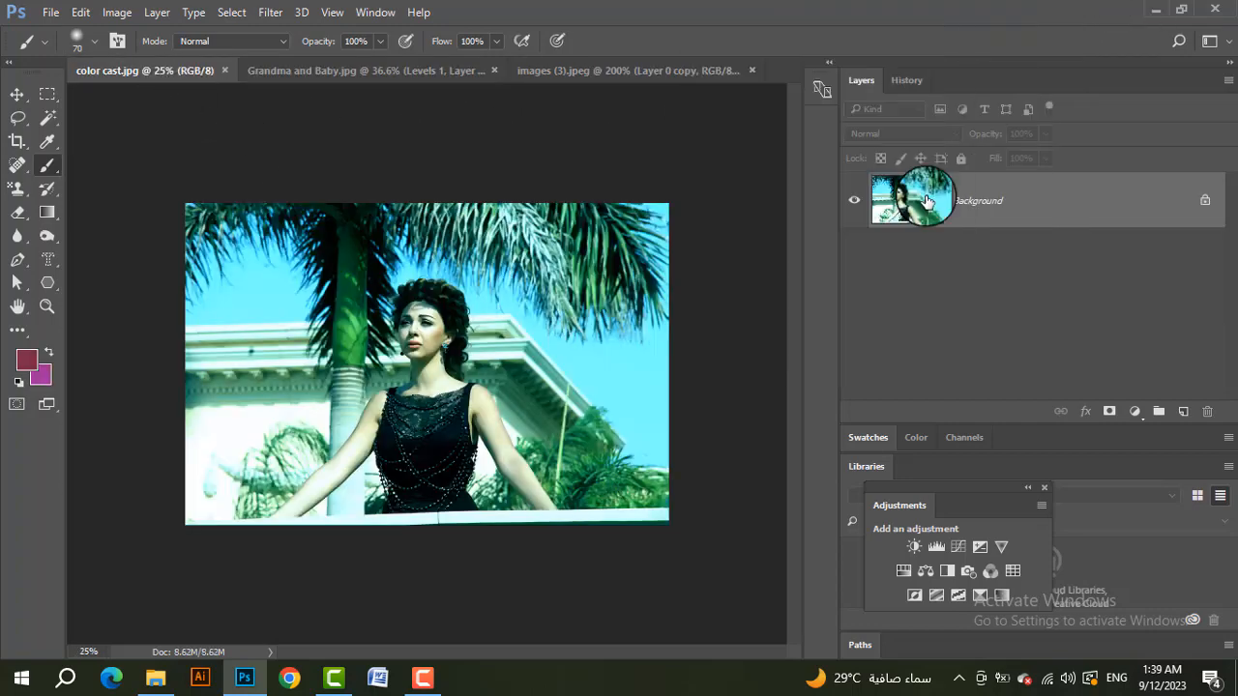
pyautogui.click(1205, 200)
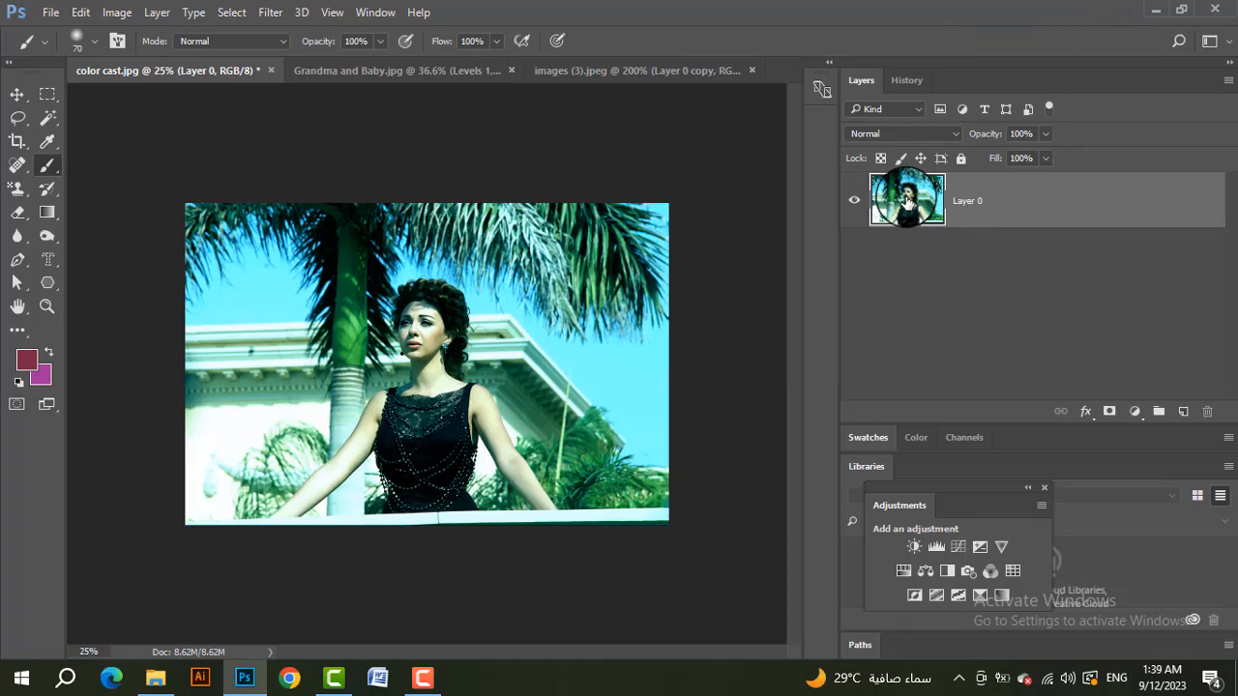
pyautogui.hotkey('ctrl', 'j')
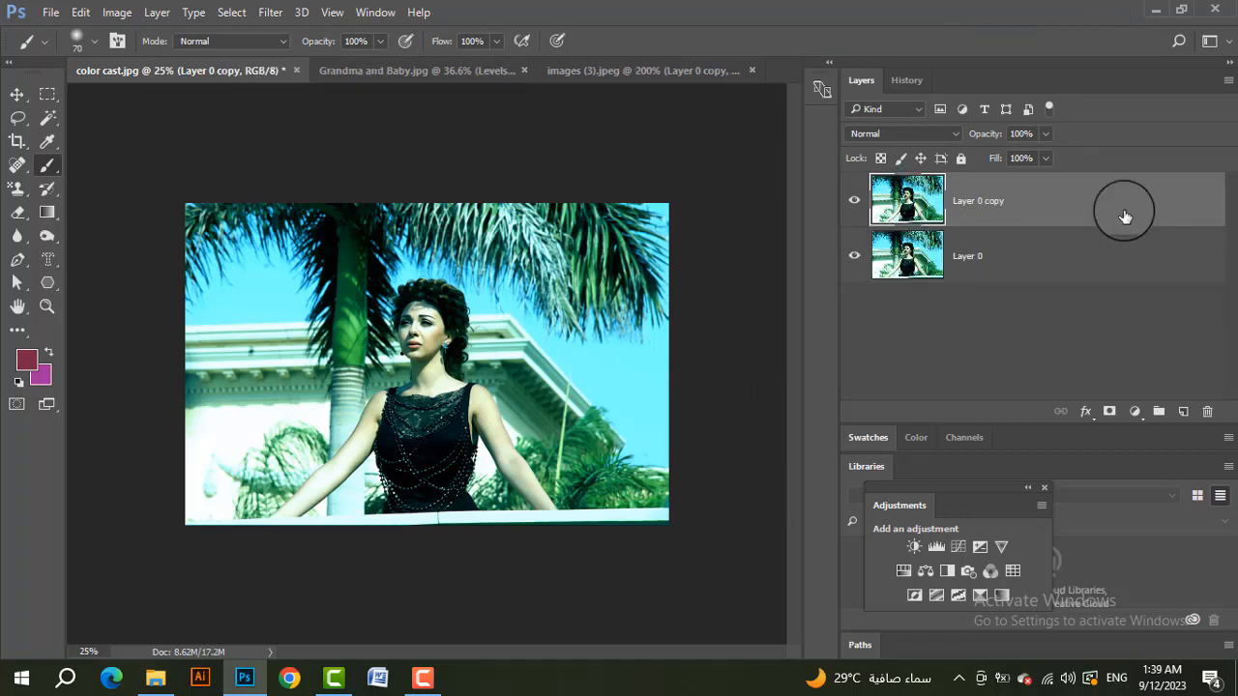
# Apply a Gaussian Blur with a radius of 1000 pixels to the duplicated photo layer
pyautogui.click(271, 13)
pyautogui.moveTo(450, 217)
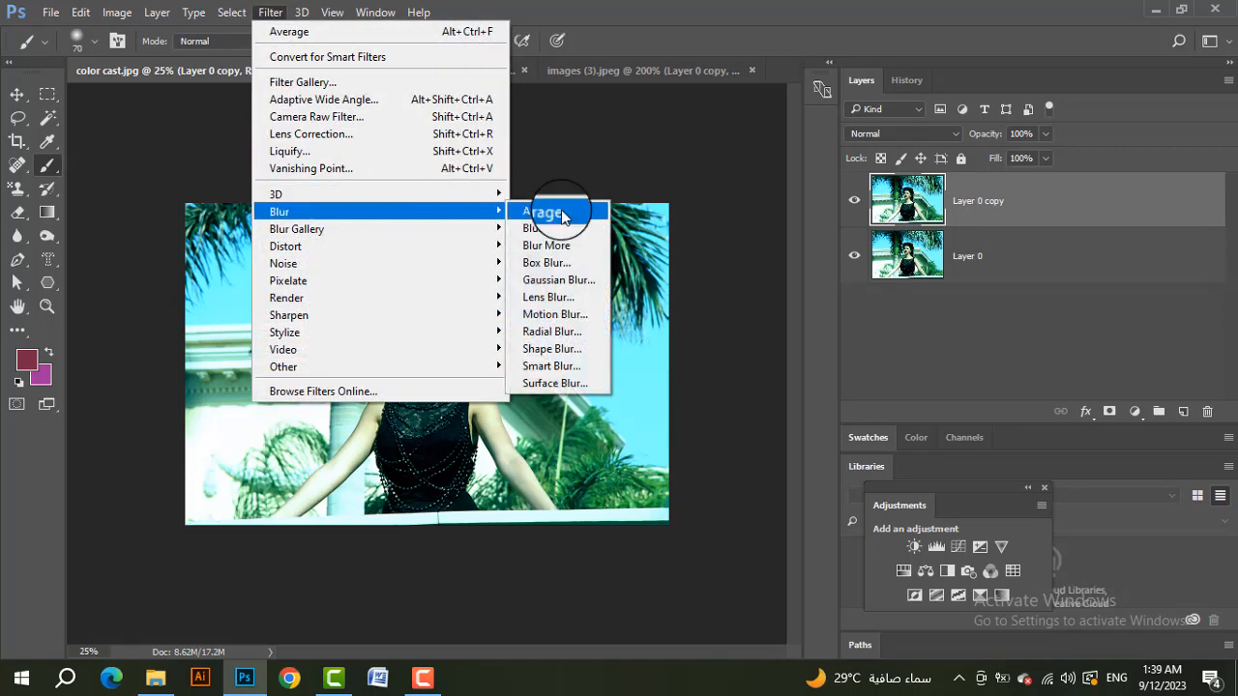
pyautogui.click(563, 280)
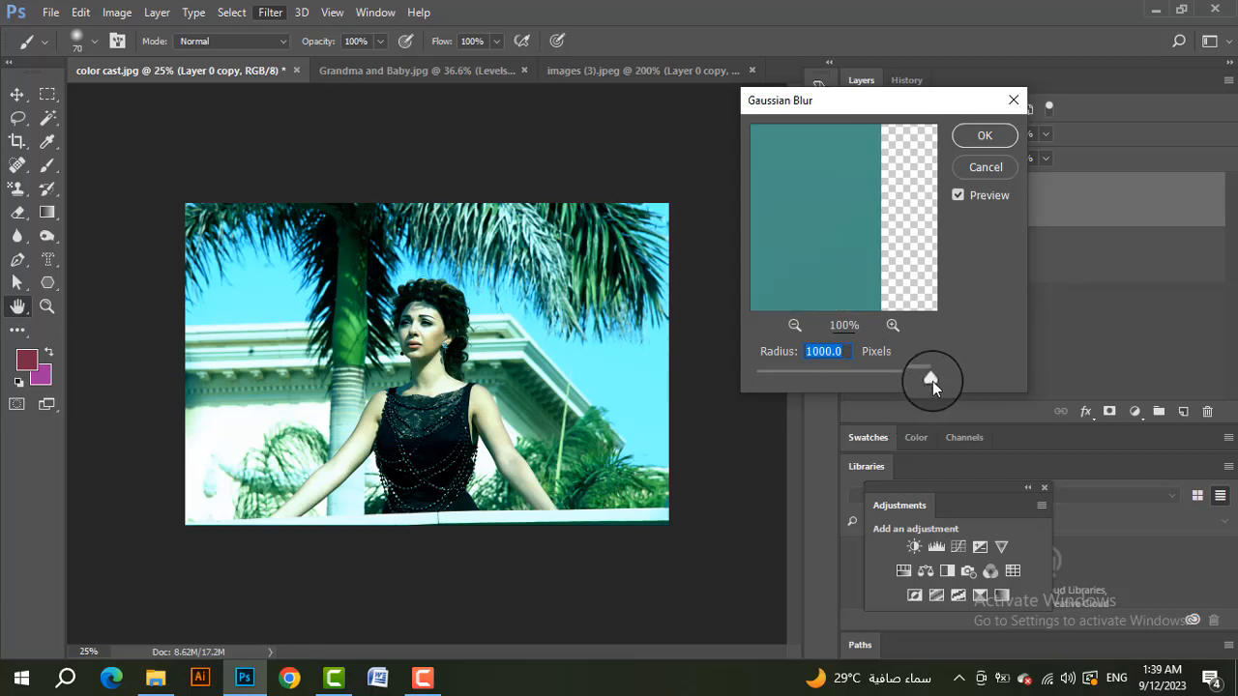
pyautogui.moveTo(933, 381); pyautogui.dragTo(853, 380)
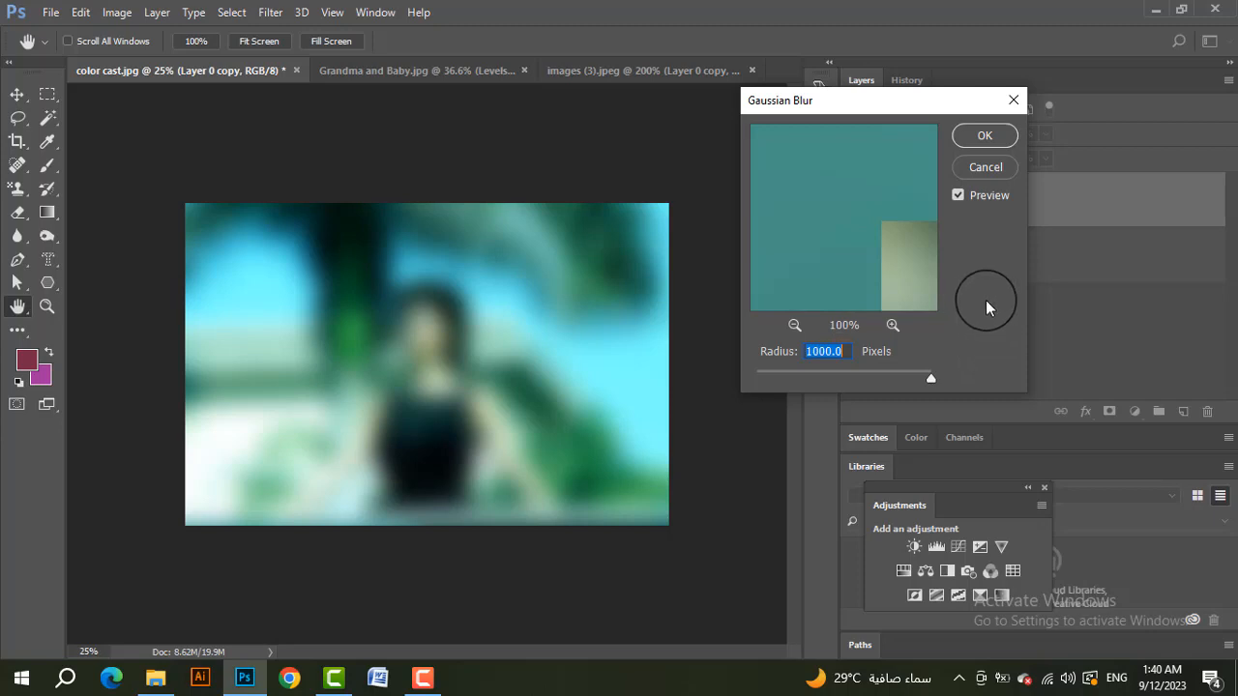
pyautogui.click(984, 136)
pyautogui.press('b')
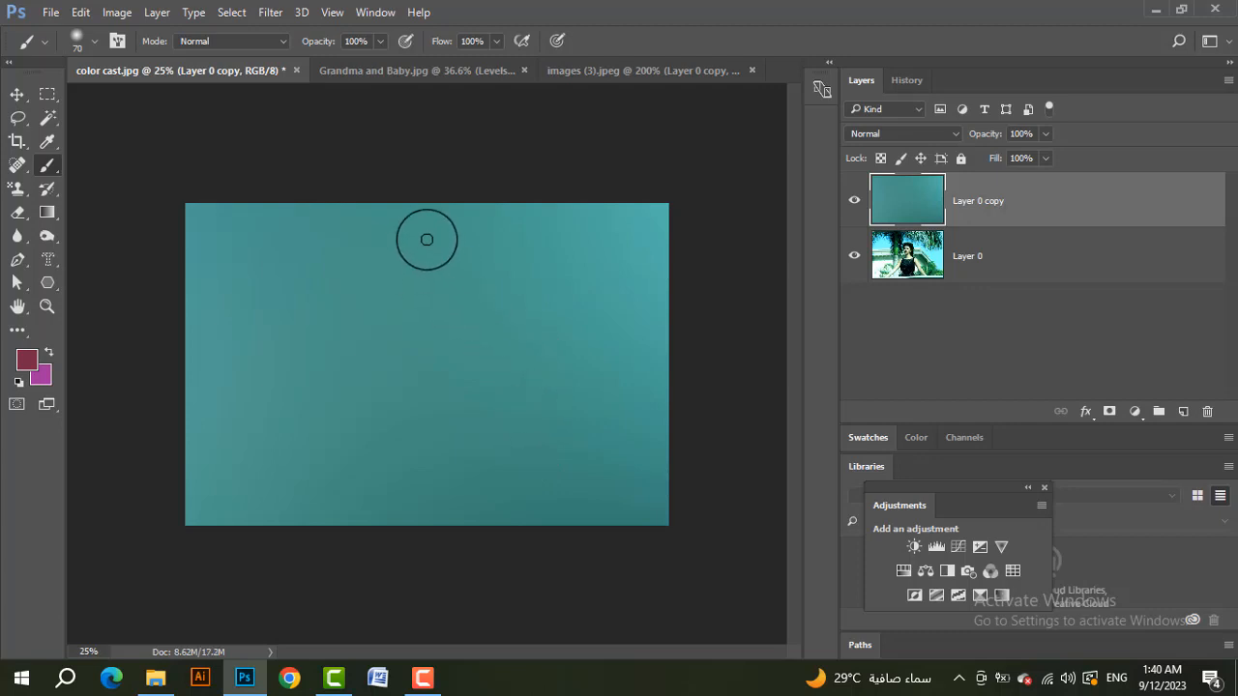
# Invert the colors of the blurred duplicate layer
pyautogui.click(116, 12)
pyautogui.moveTo(171, 59)
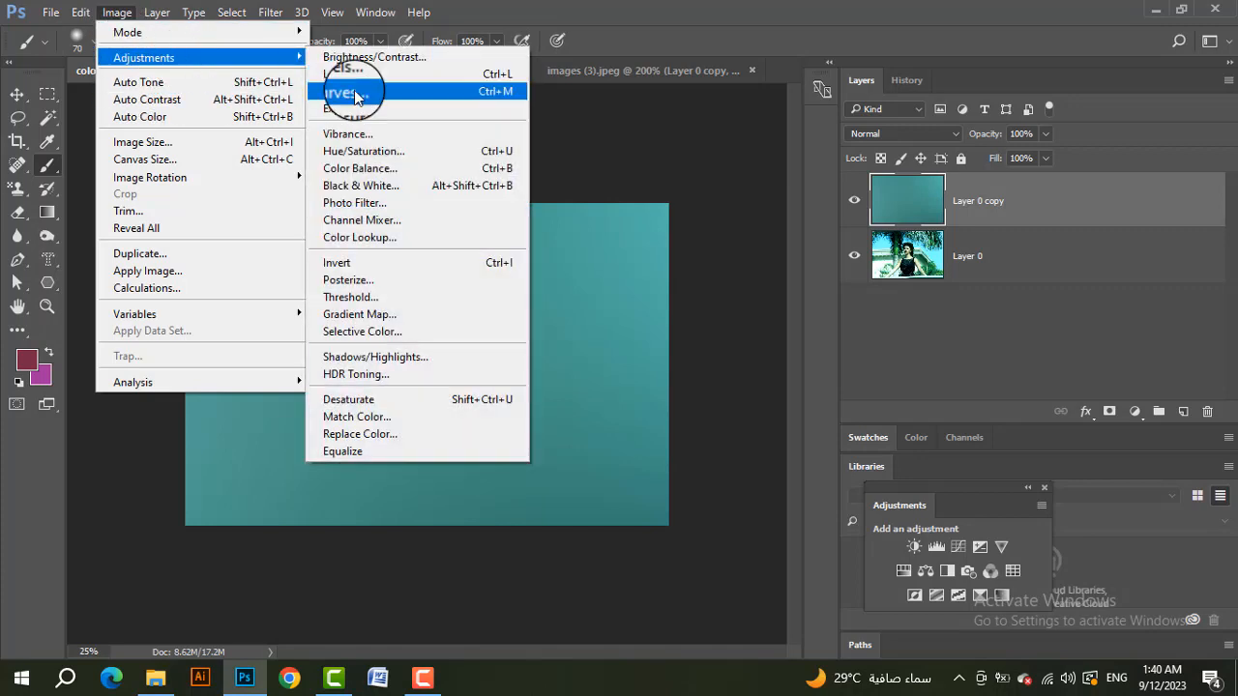
pyautogui.click(461, 271)
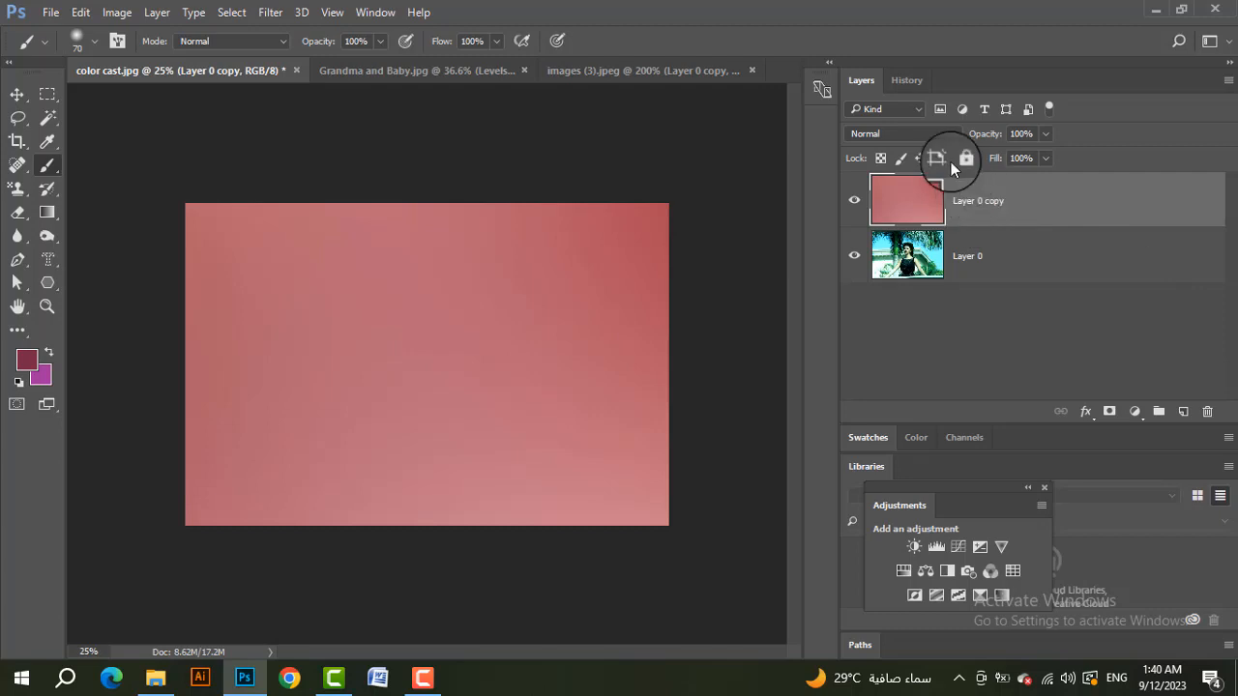
# Set the inverted layer's blend mode to Color and its opacity to 50%
pyautogui.click(916, 133)
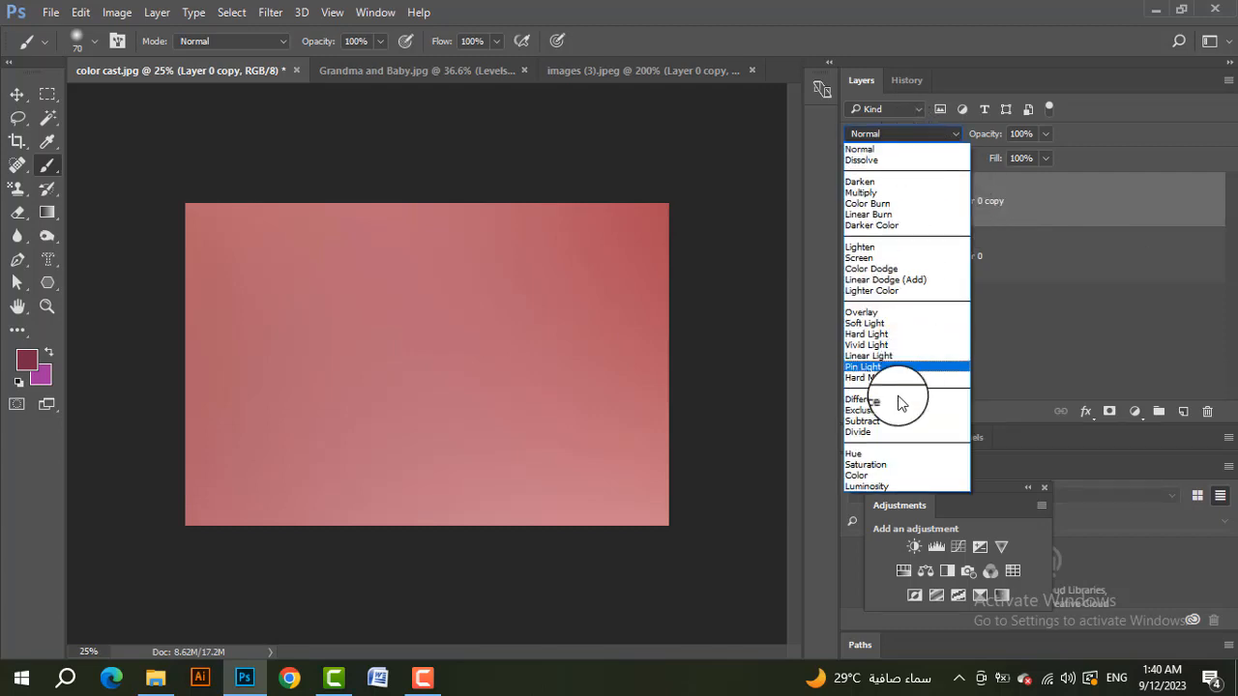
pyautogui.click(868, 478)
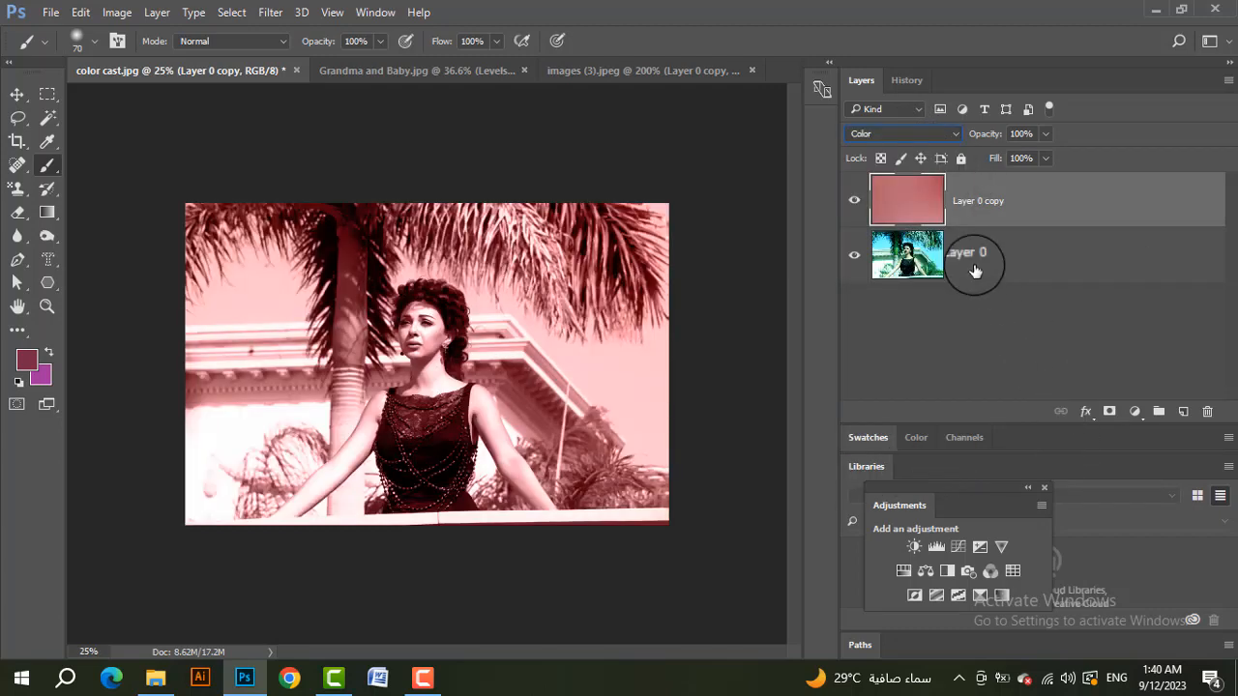
pyautogui.click(1021, 135)
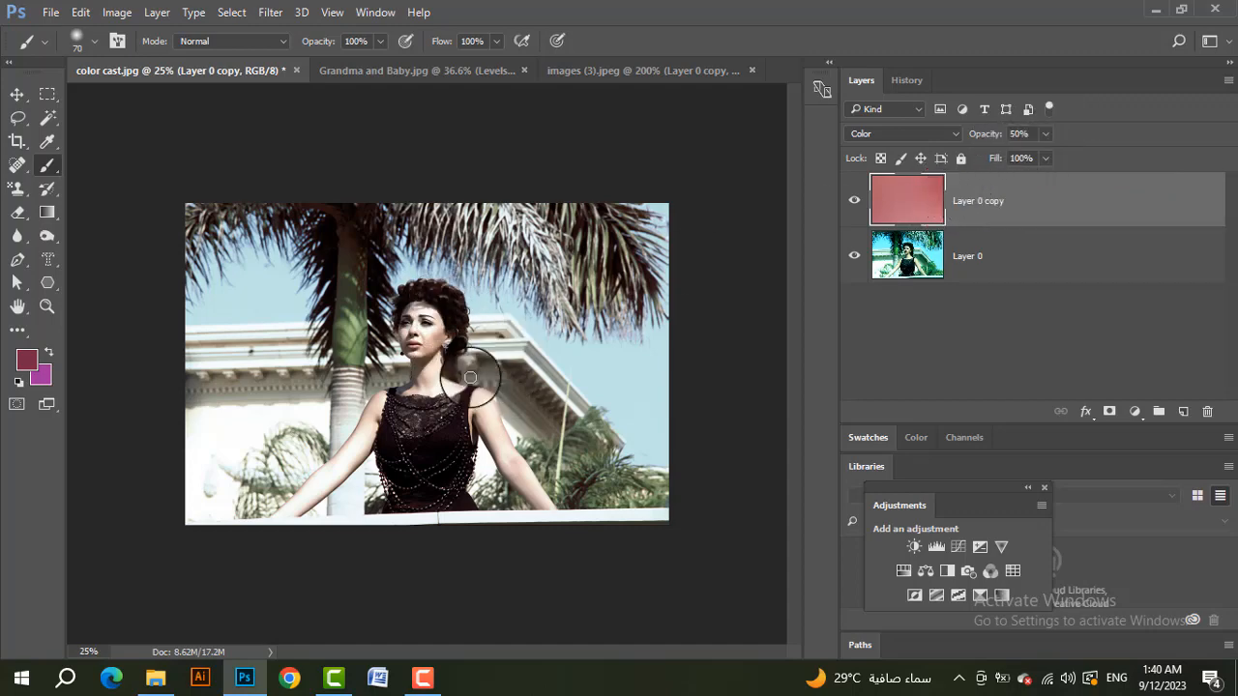
# Convert the inverted color layer and the original photo layer together into one smart object
pyautogui.hotkey('ctrl', '+')
pyautogui.scroll(2, 542, 335)
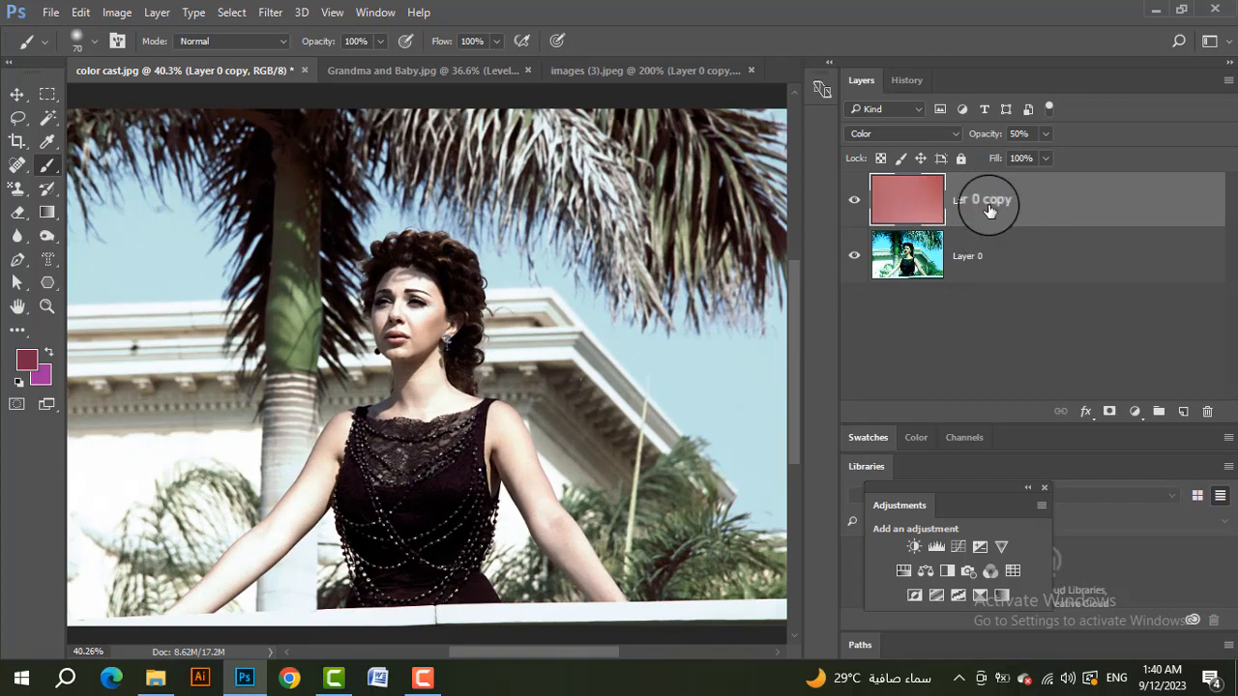
pyautogui.keyDown('shift'); pyautogui.click(1001, 255); pyautogui.keyUp('shift')
pyautogui.rightClick(1002, 254)
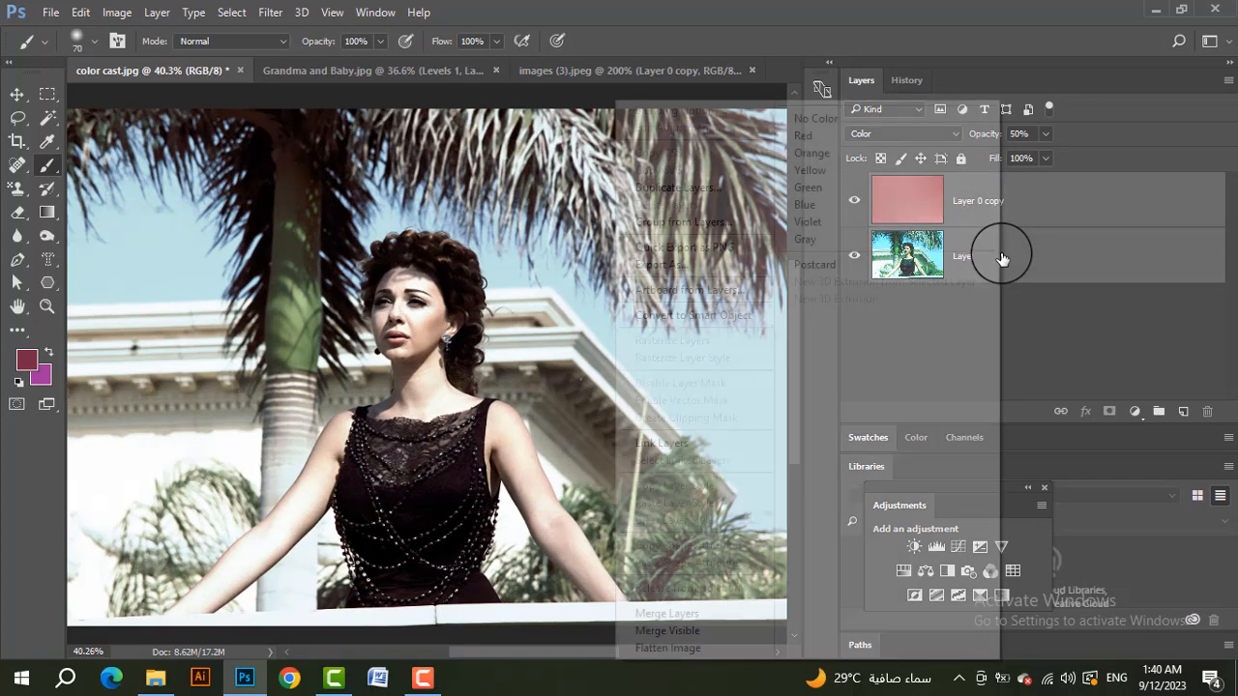
pyautogui.click(643, 315)
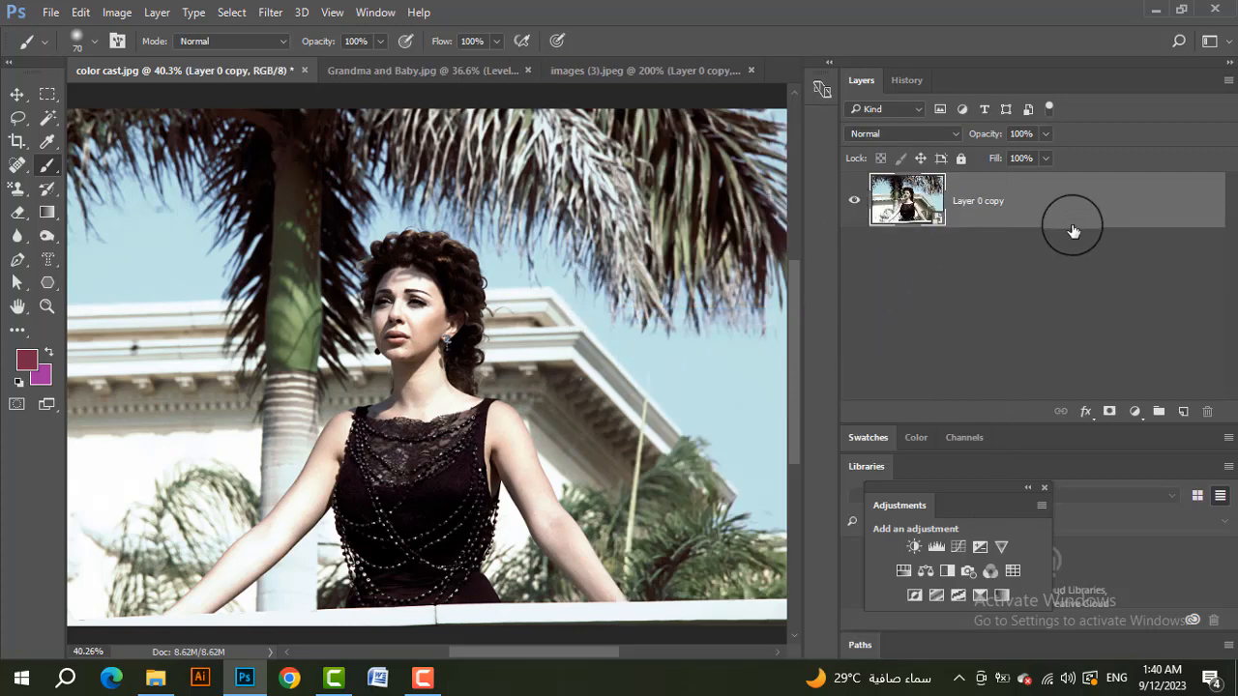
# Add a Levels adjustment layer above the smart object, with input black point 22 and white point 238
pyautogui.click(939, 551)
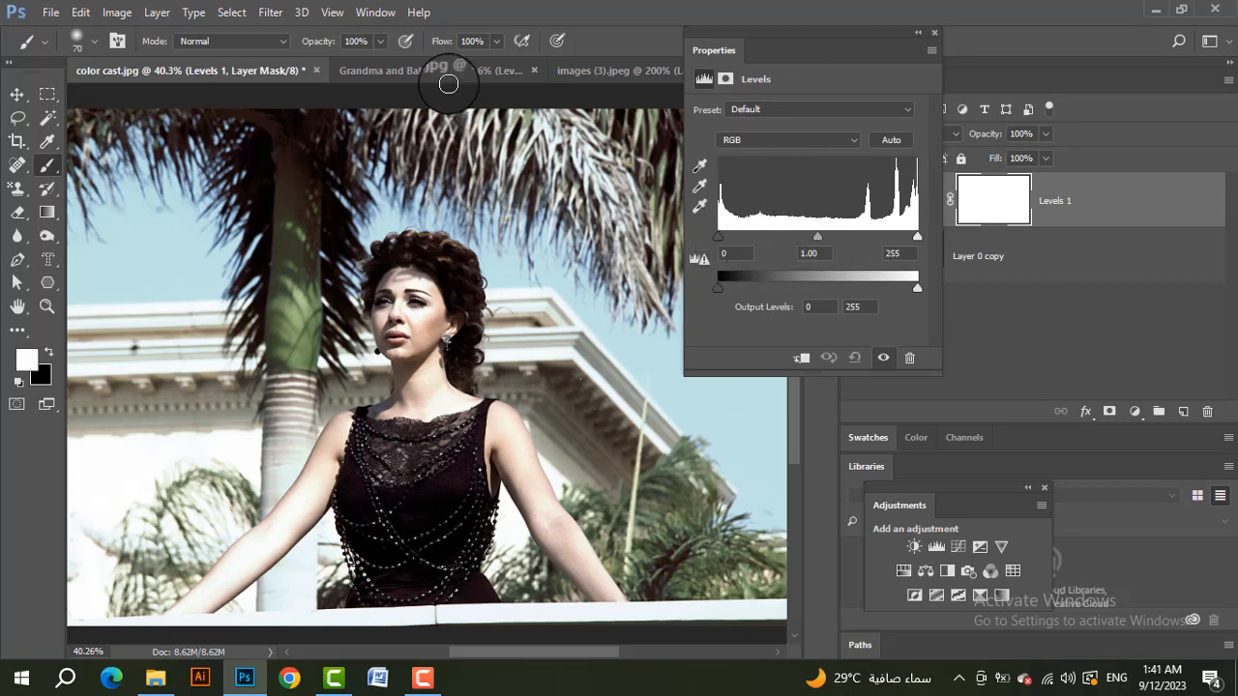
pyautogui.hotkey('ctrl', '-')
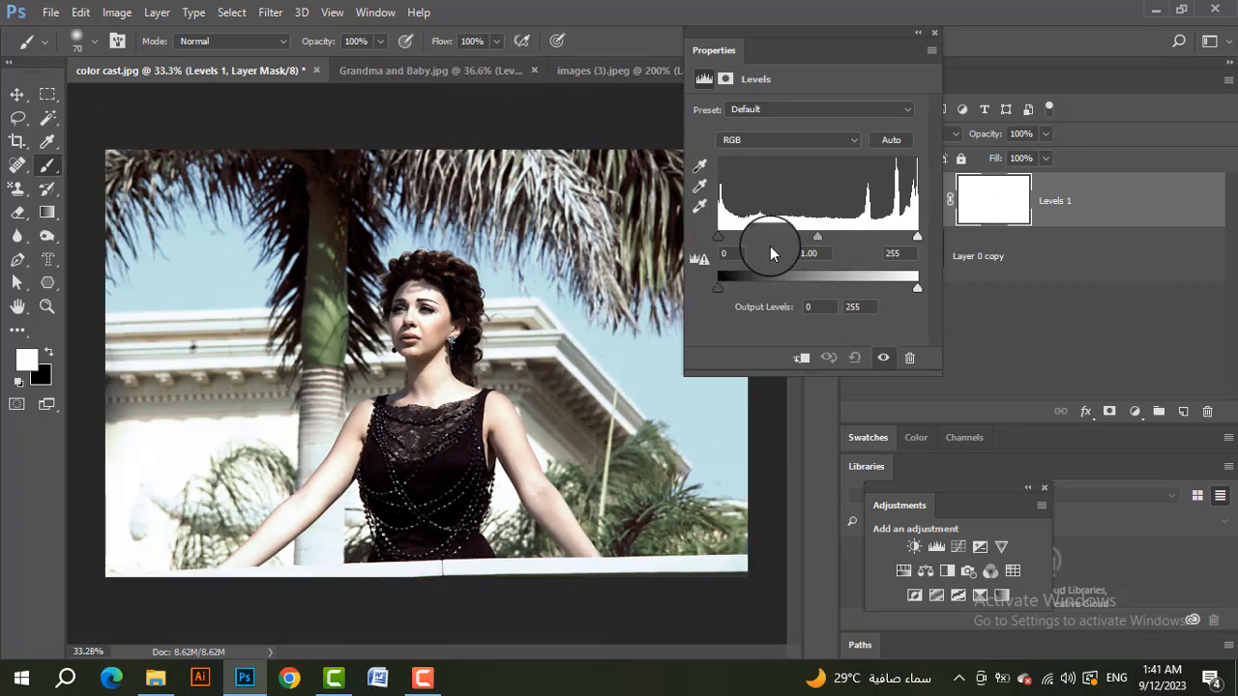
pyautogui.moveTo(716, 241); pyautogui.dragTo(736, 244)
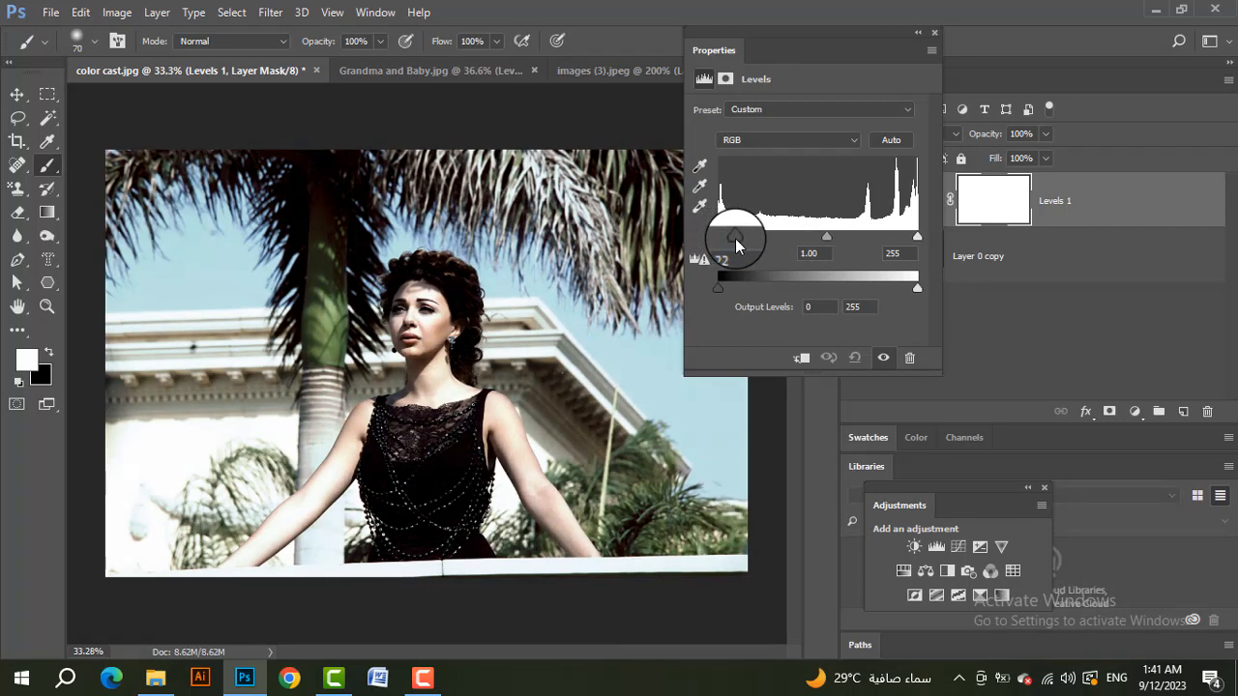
pyautogui.moveTo(914, 238); pyautogui.dragTo(904, 241)
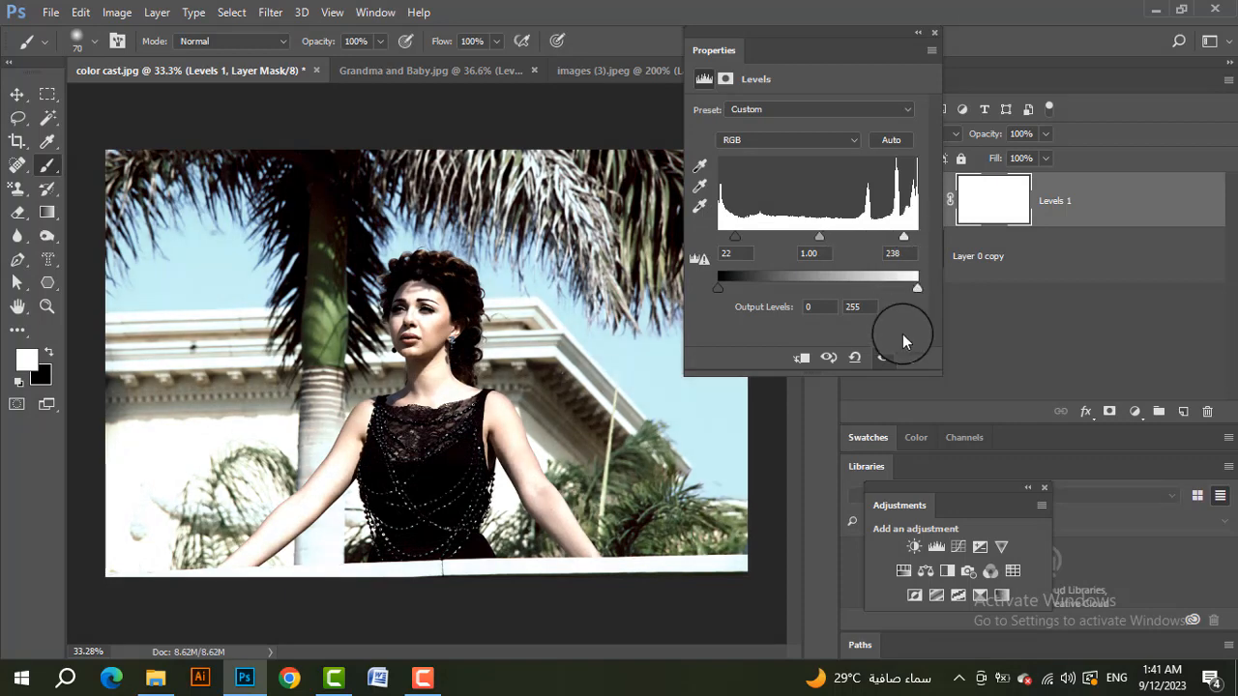
pyautogui.click(884, 358)
pyautogui.click(886, 359)
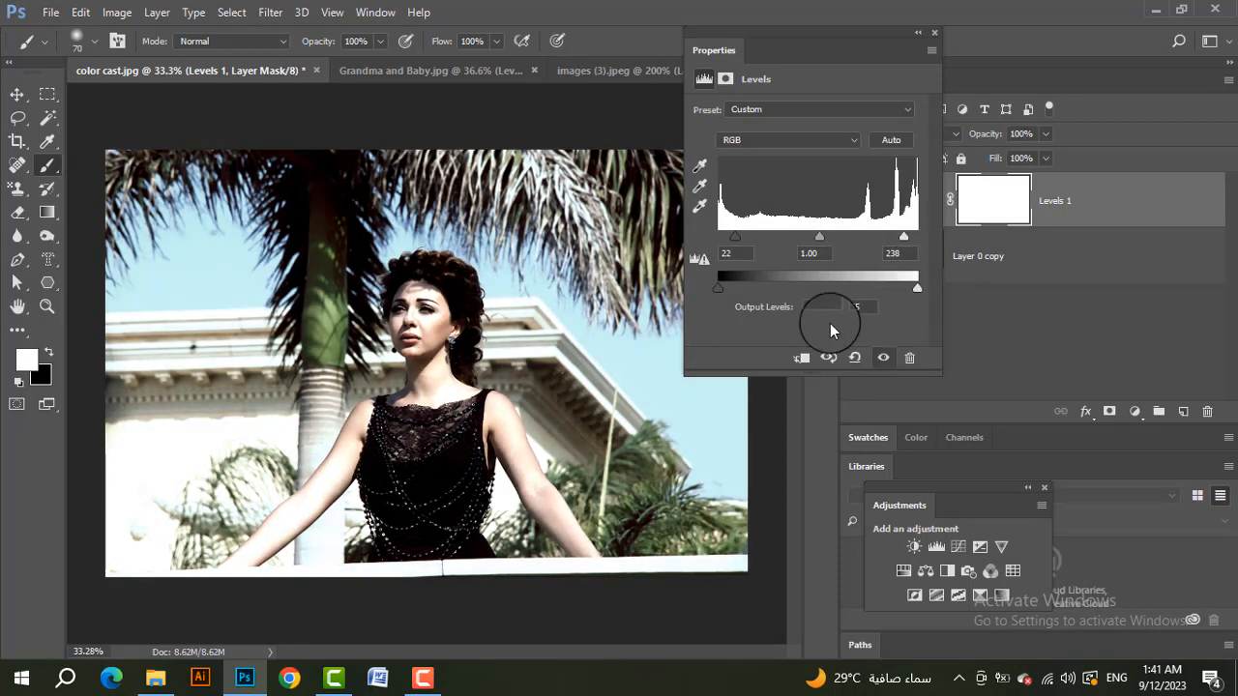
# Set the Levels midtone value to 1.13, the input white point to 248 and the black point to 12
pyautogui.moveTo(821, 241); pyautogui.dragTo(816, 244)
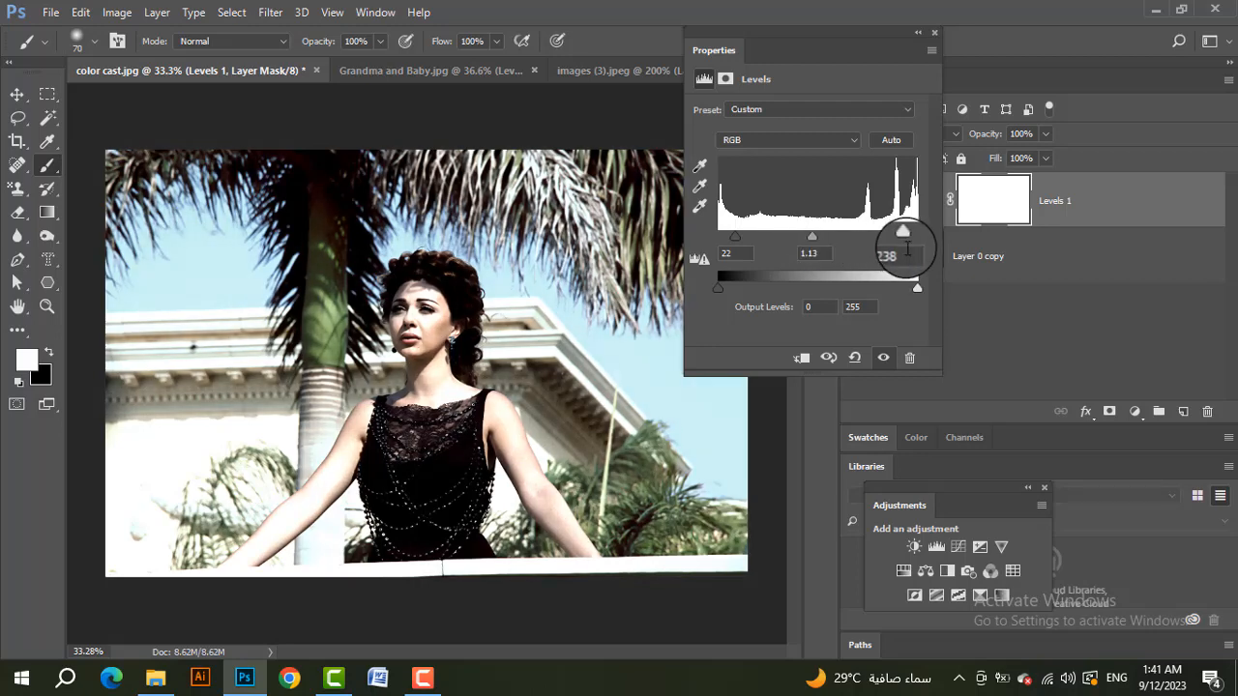
pyautogui.moveTo(904, 241); pyautogui.dragTo(912, 241)
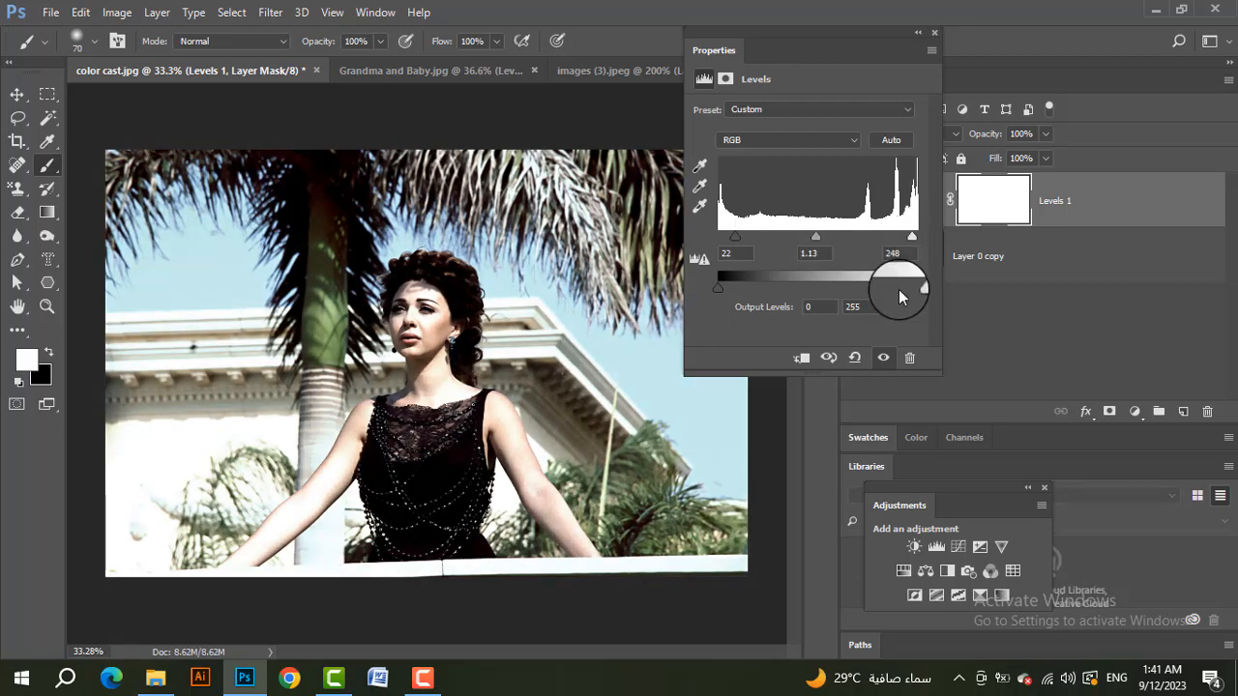
pyautogui.moveTo(733, 239); pyautogui.dragTo(726, 243)
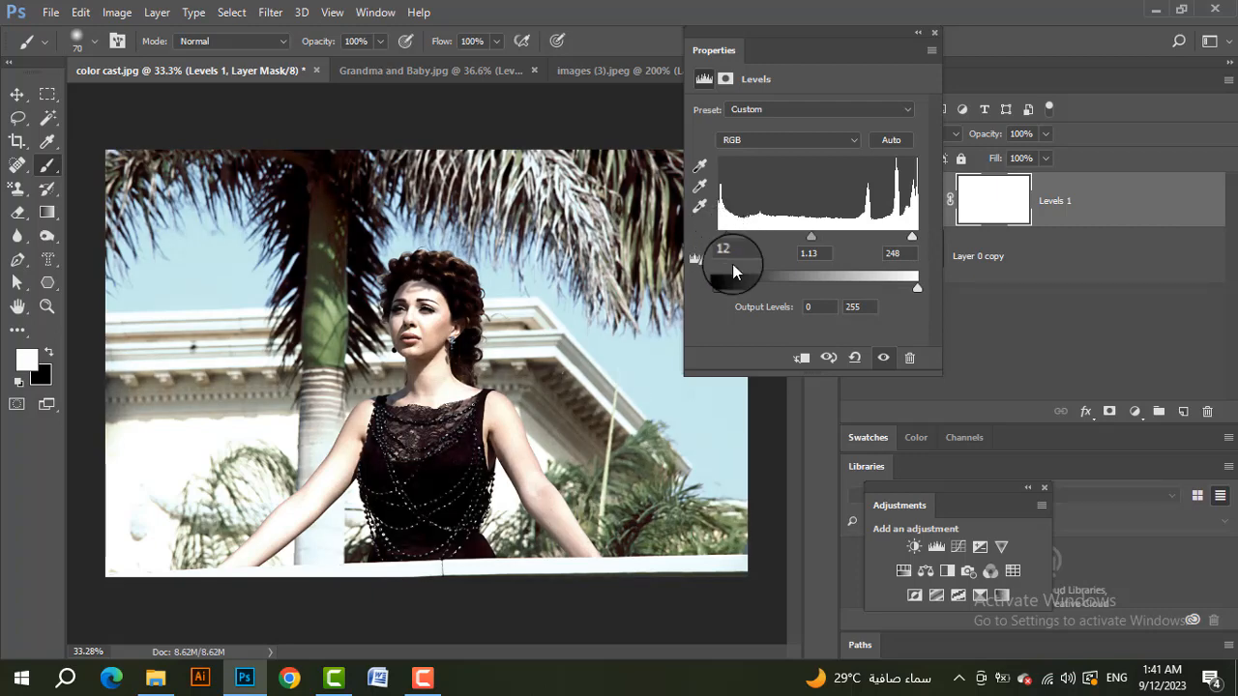
# Compare the photo with the Levels adjustment off and on, leaving it enabled
pyautogui.click(883, 358)
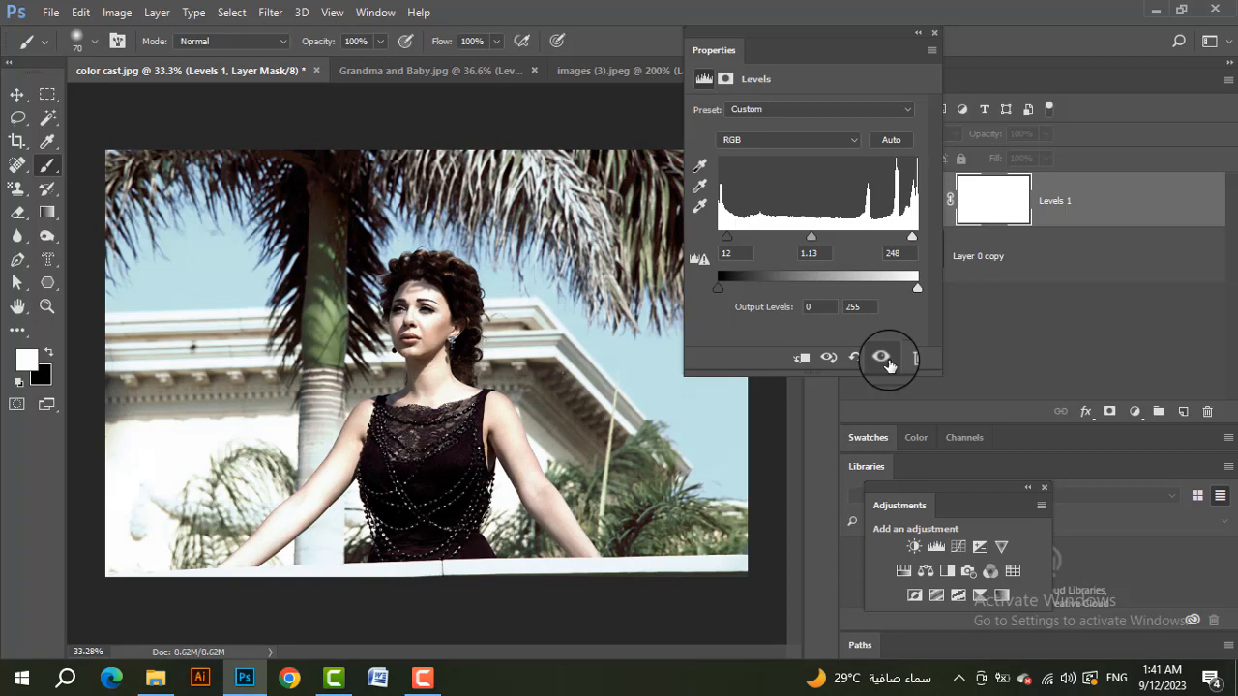
pyautogui.click(889, 361)
pyautogui.click(889, 361)
pyautogui.click(889, 361)
pyautogui.moveTo(835, 53); pyautogui.dragTo(693, 70)
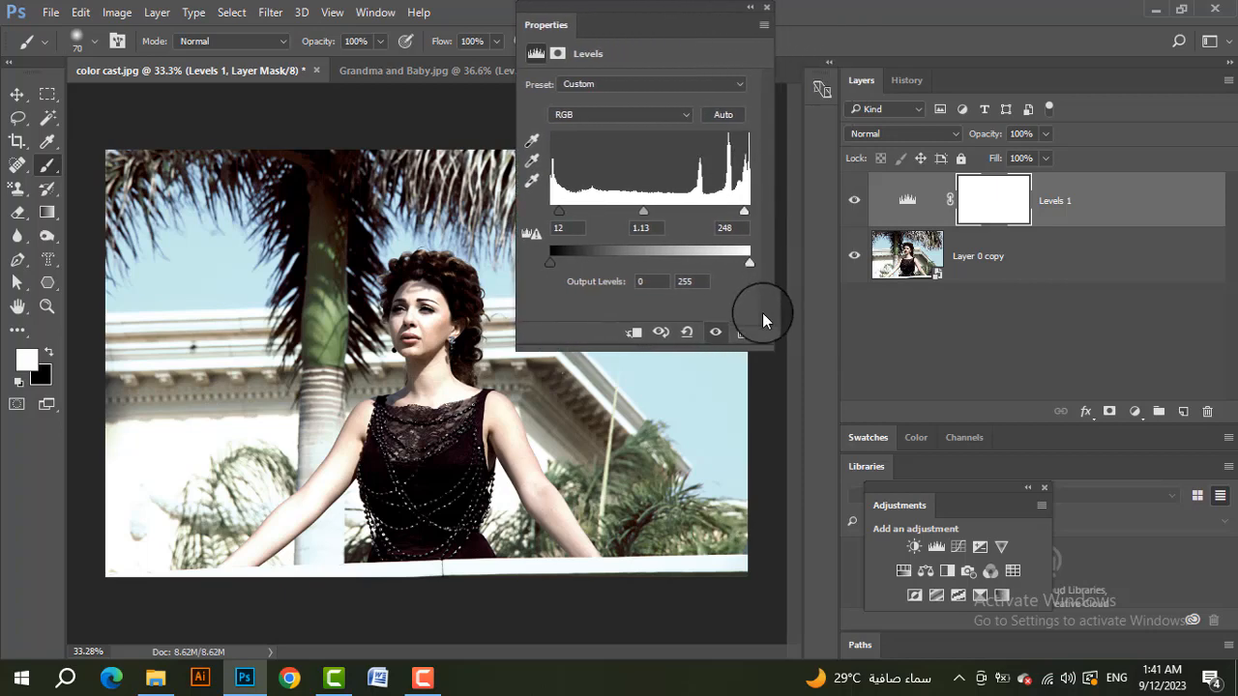
pyautogui.click(716, 332)
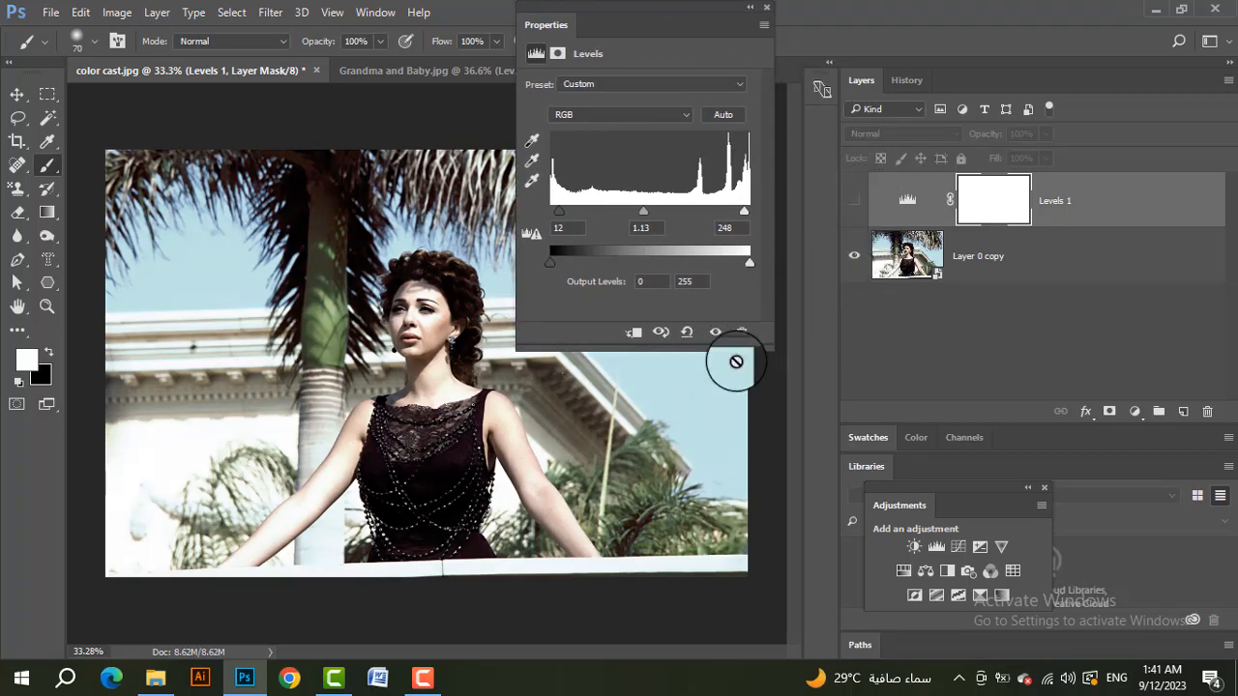
pyautogui.click(716, 332)
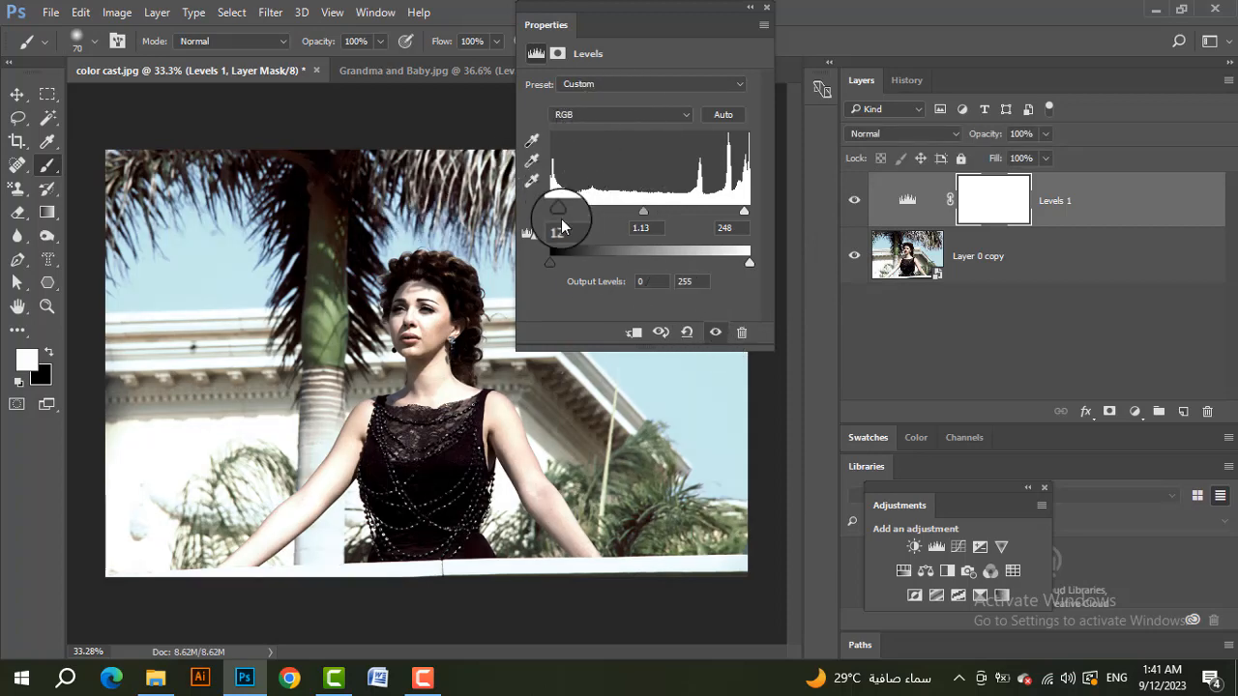
# Set the Levels input black point to 0 and white point to 255, and select the smart object layer
pyautogui.moveTo(554, 218); pyautogui.dragTo(539, 207)
pyautogui.moveTo(745, 211); pyautogui.dragTo(736, 212)
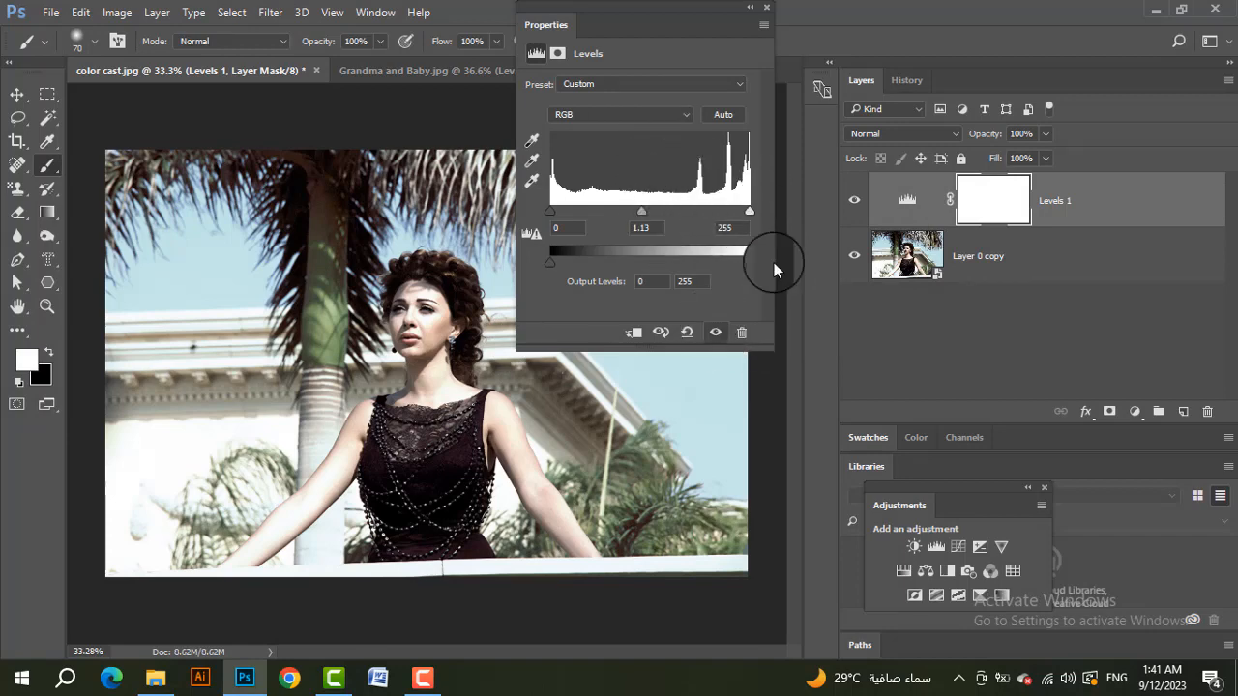
pyautogui.click(906, 255)
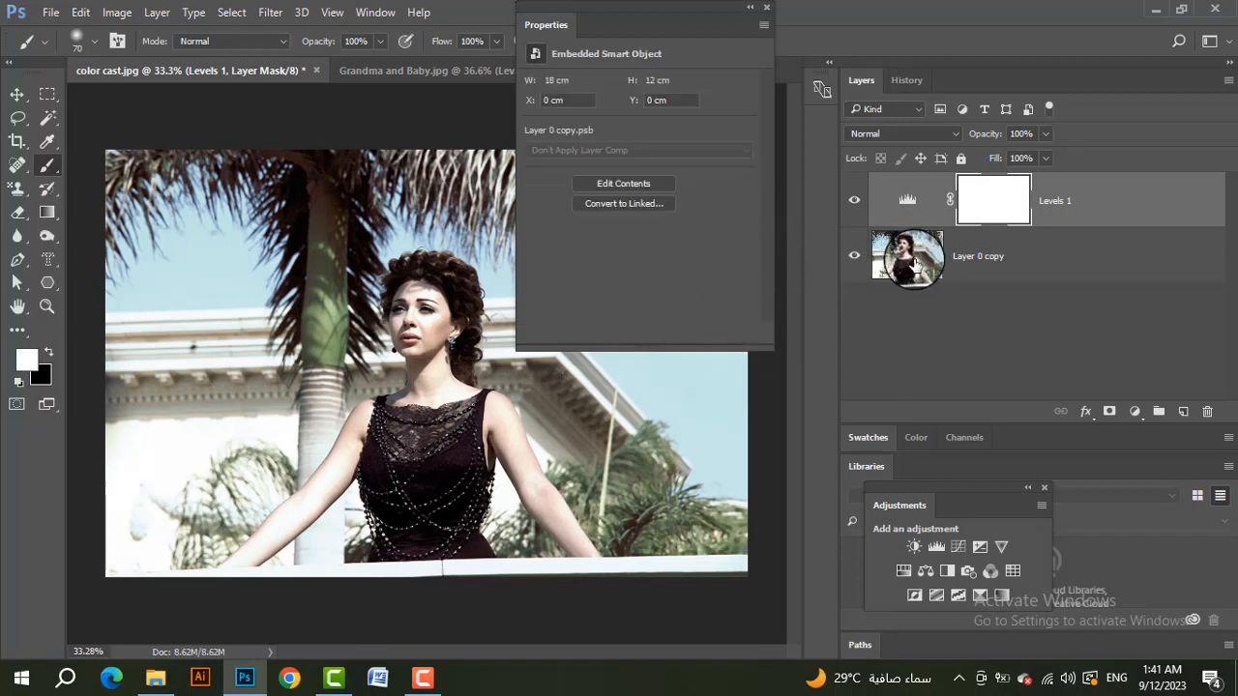
pyautogui.click(767, 10)
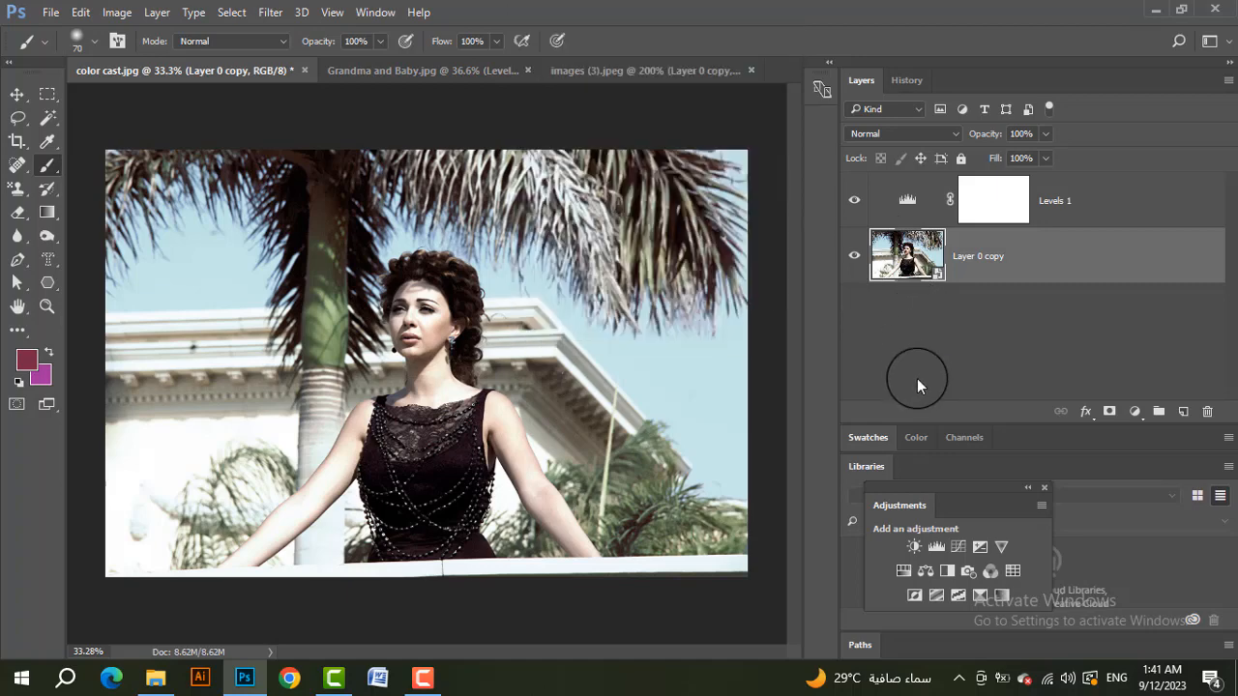